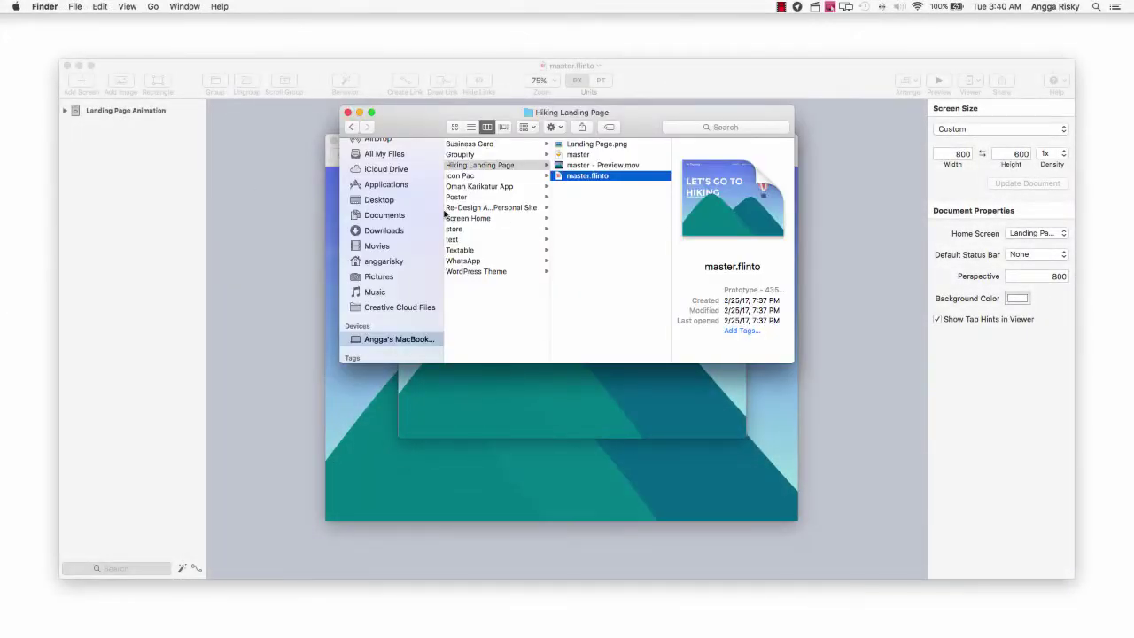
Open Landing Page.gif from the Desktop in Google Chrome using Finder's Open With menu
{"action": "left_click", "coordinate": [424, 199]}
{"action": "left_click", "coordinate": [527, 166]}
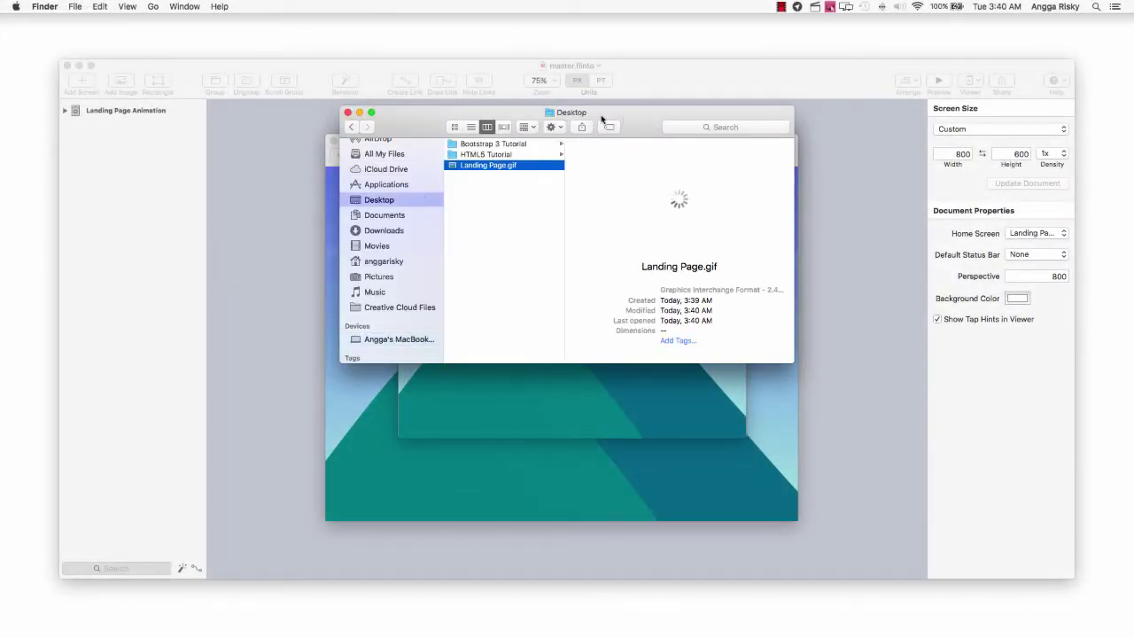
{"action": "left_click_drag", "start_coordinate": [602, 118], "coordinate": [603, 138]}
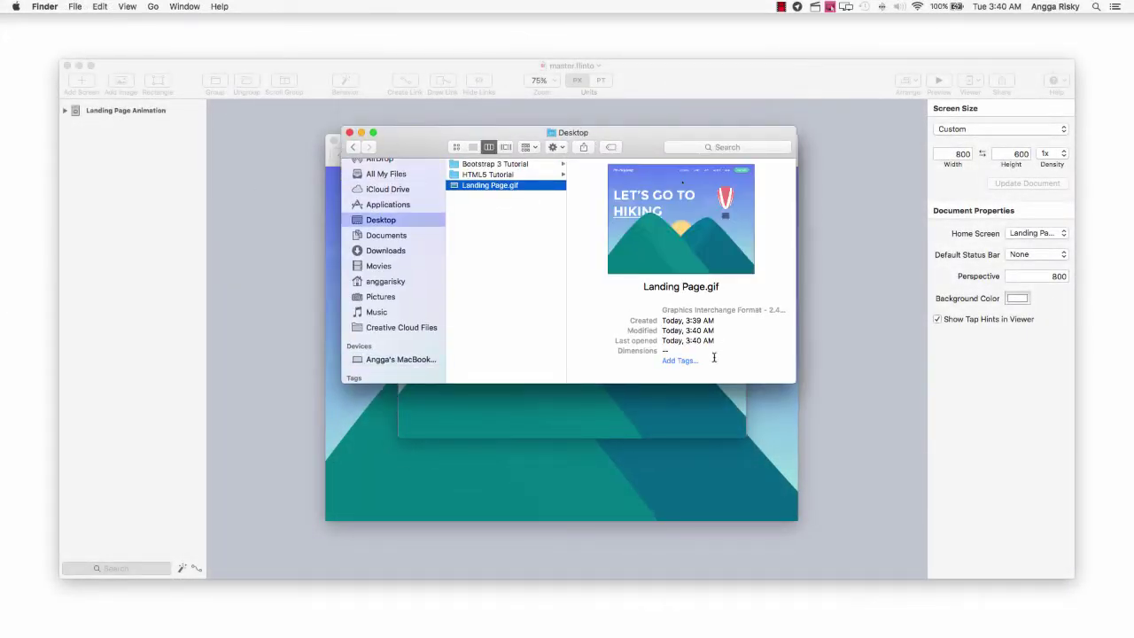
{"action": "right_click", "coordinate": [538, 190]}
{"action": "mouse_move", "coordinate": [611, 204]}
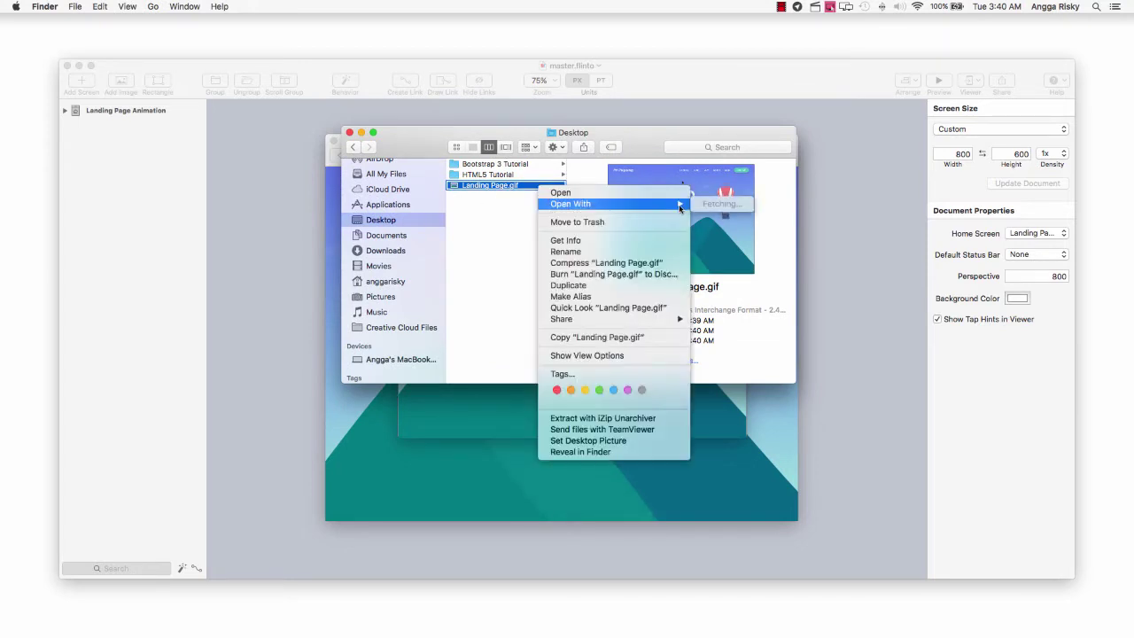
{"action": "left_click", "coordinate": [488, 192]}
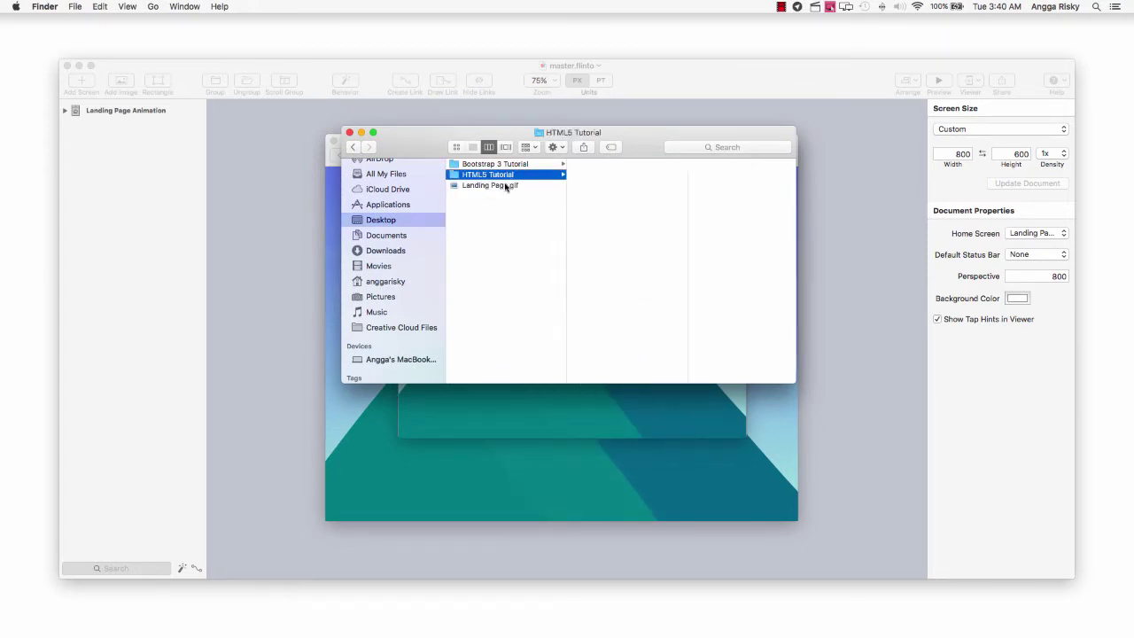
{"action": "left_click", "coordinate": [496, 186]}
{"action": "right_click", "coordinate": [496, 188]}
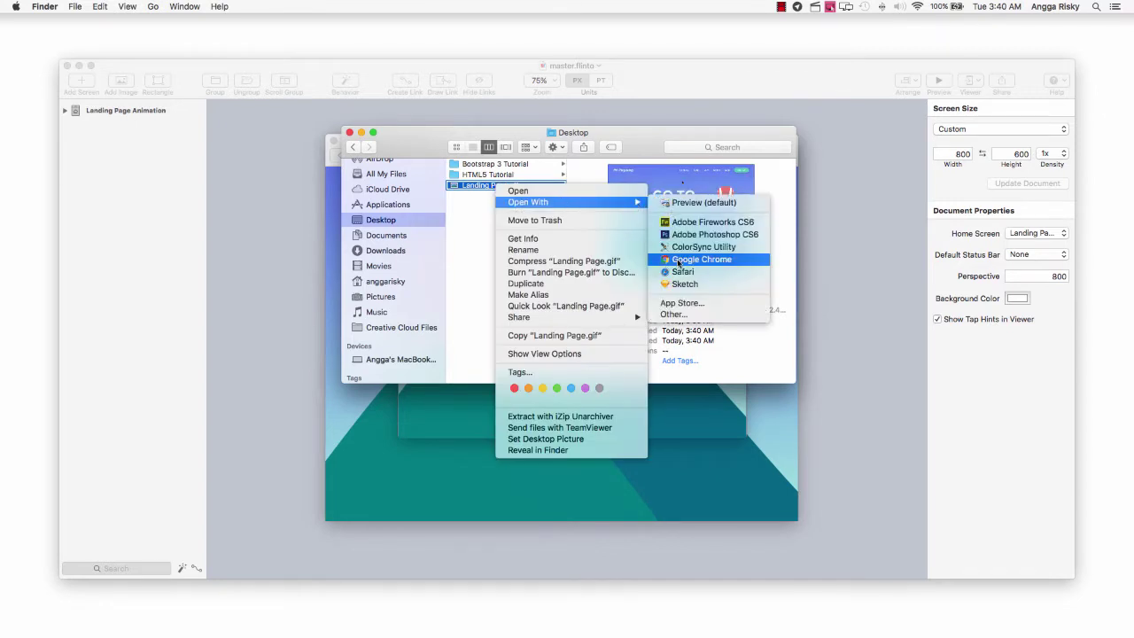
{"action": "left_click", "coordinate": [709, 254]}
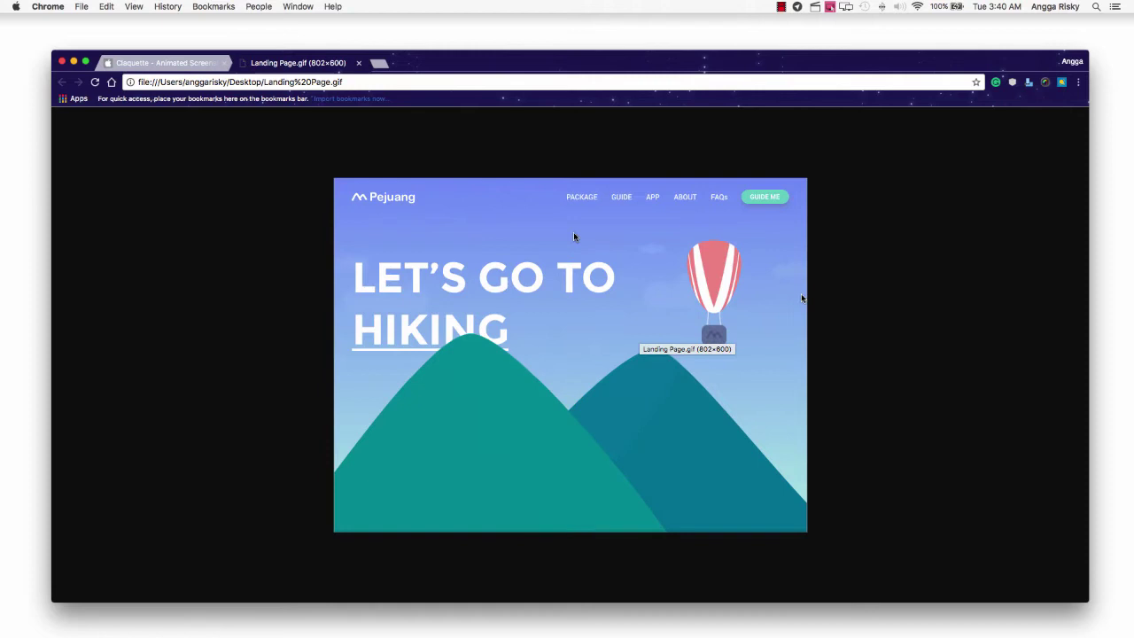
Load the Dribbble profile page from the dribbble.com address-bar suggestion
{"action": "key", "text": "super+l"}
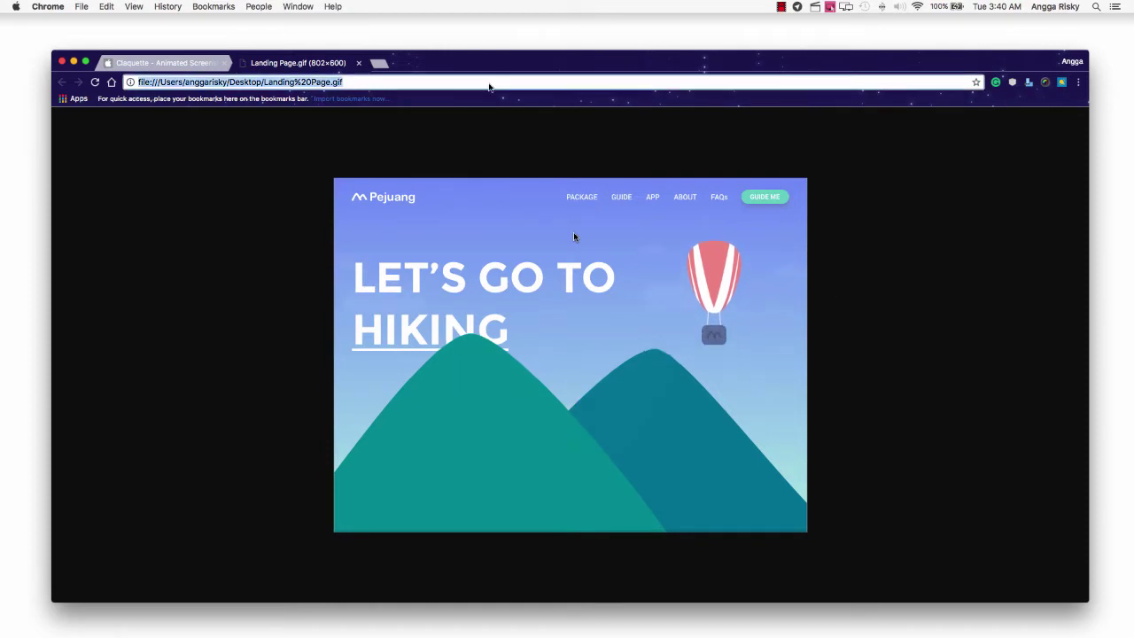
{"action": "type", "text": "dribbble.com"}
{"action": "key", "text": "Down"}
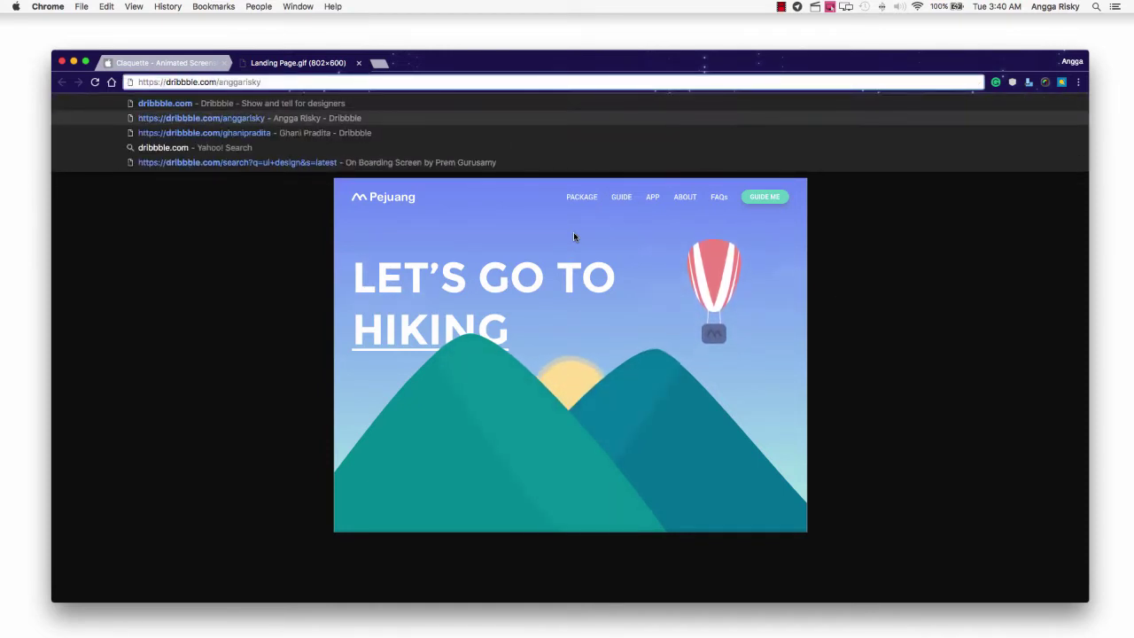
{"action": "key", "text": "Return"}
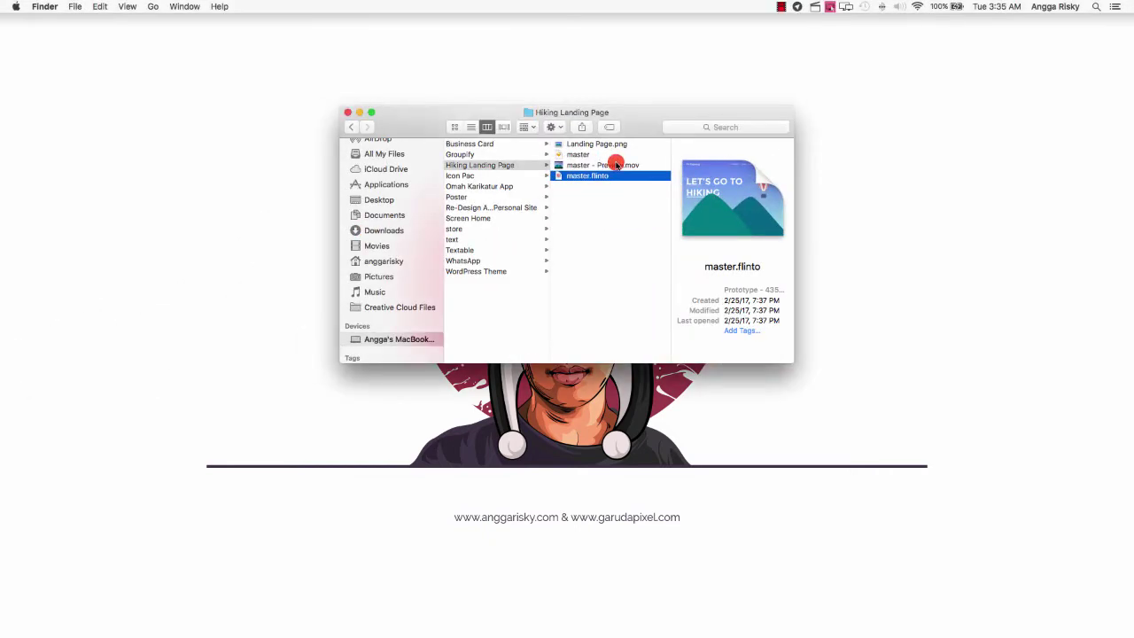
Open master.flinto from the Hiking Landing Page folder in Flinto
{"action": "left_click", "coordinate": [614, 164]}
{"action": "left_click", "coordinate": [618, 144]}
{"action": "left_click", "coordinate": [620, 166]}
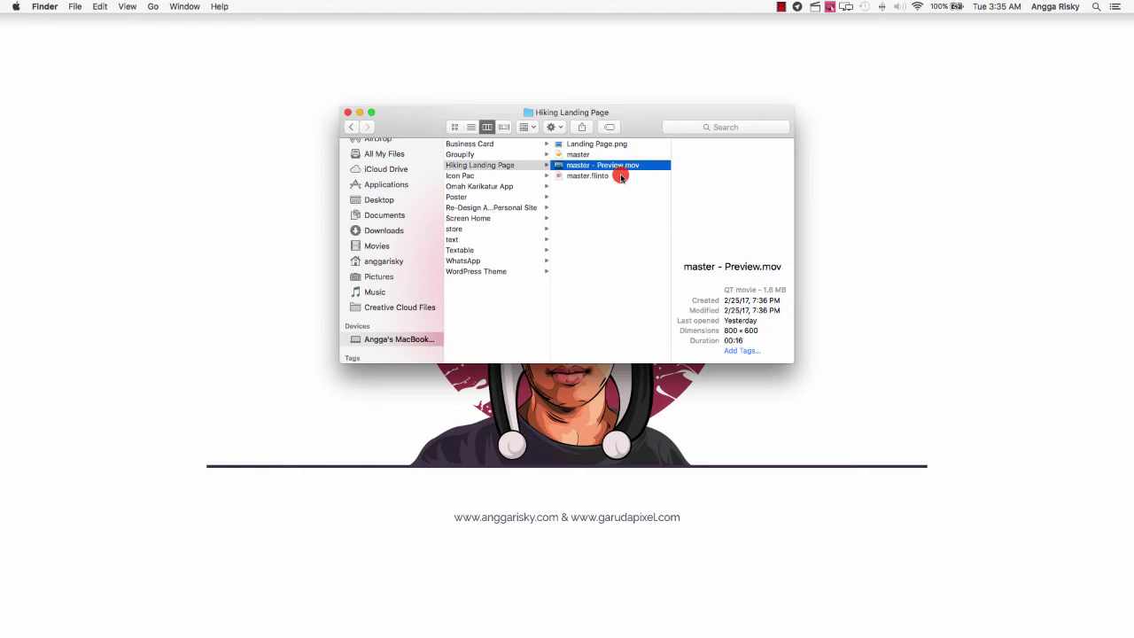
{"action": "double_click", "coordinate": [629, 176]}
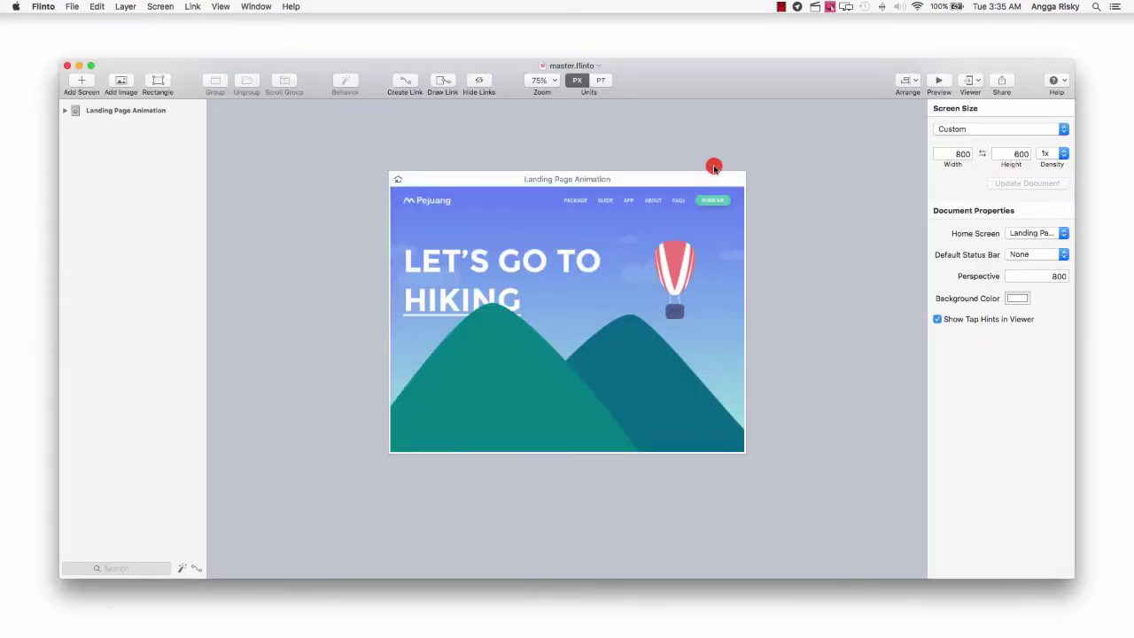
Open a live preview of the Landing Page Animation prototype
{"action": "left_click", "coordinate": [938, 83]}
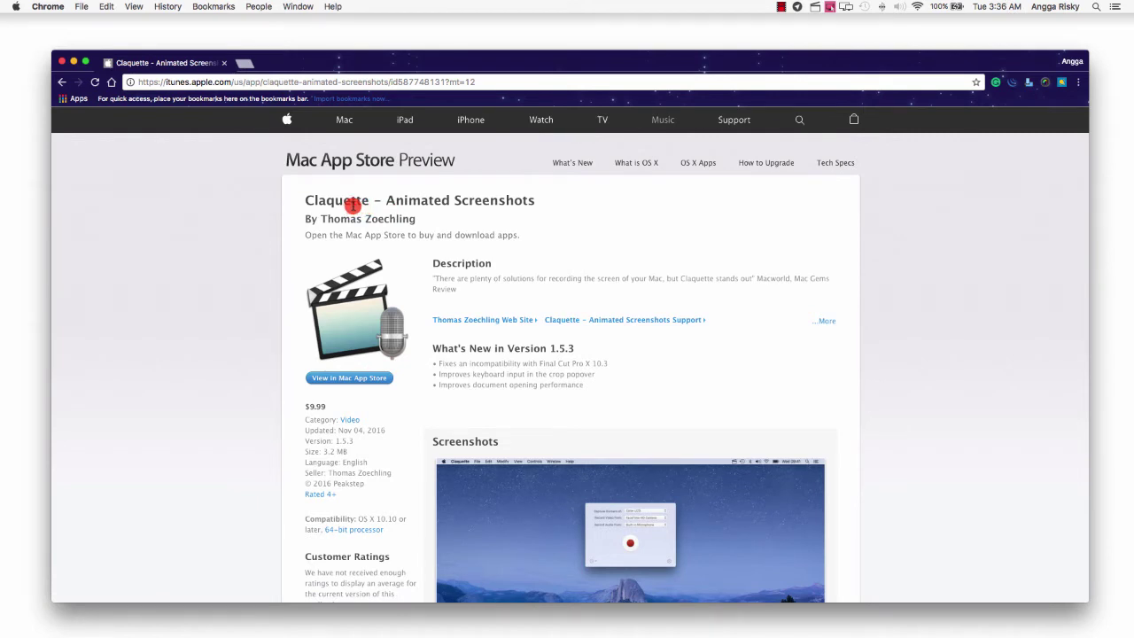
{"action": "scroll", "coordinate": [355, 214], "scroll_direction": "down", "scroll_amount": 1}
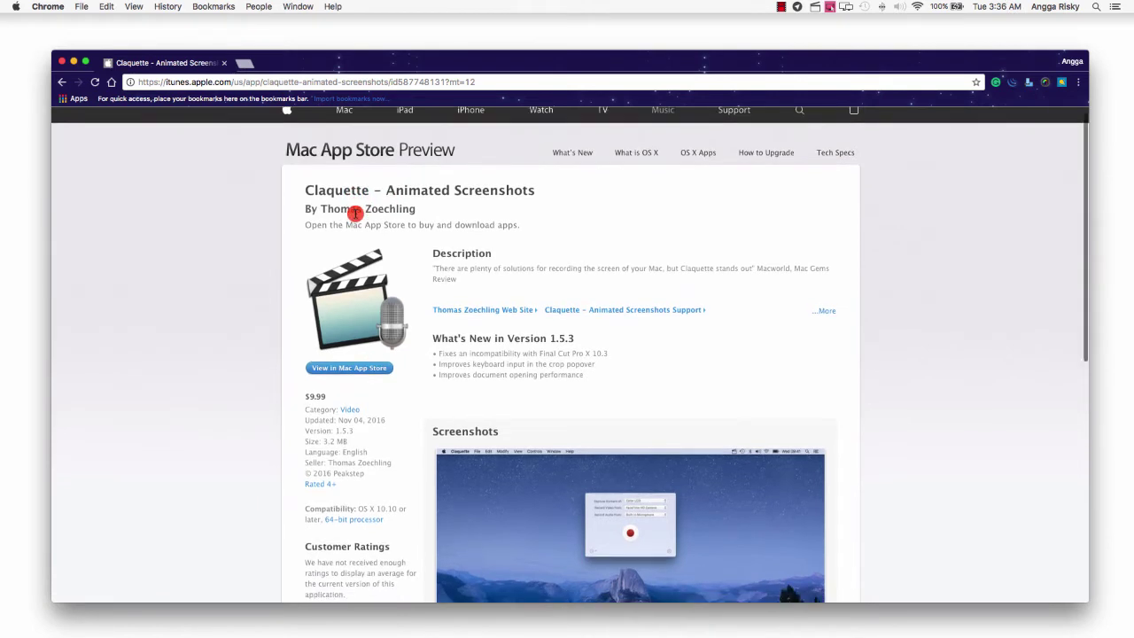
{"action": "scroll", "coordinate": [428, 218], "scroll_direction": "down", "scroll_amount": 2}
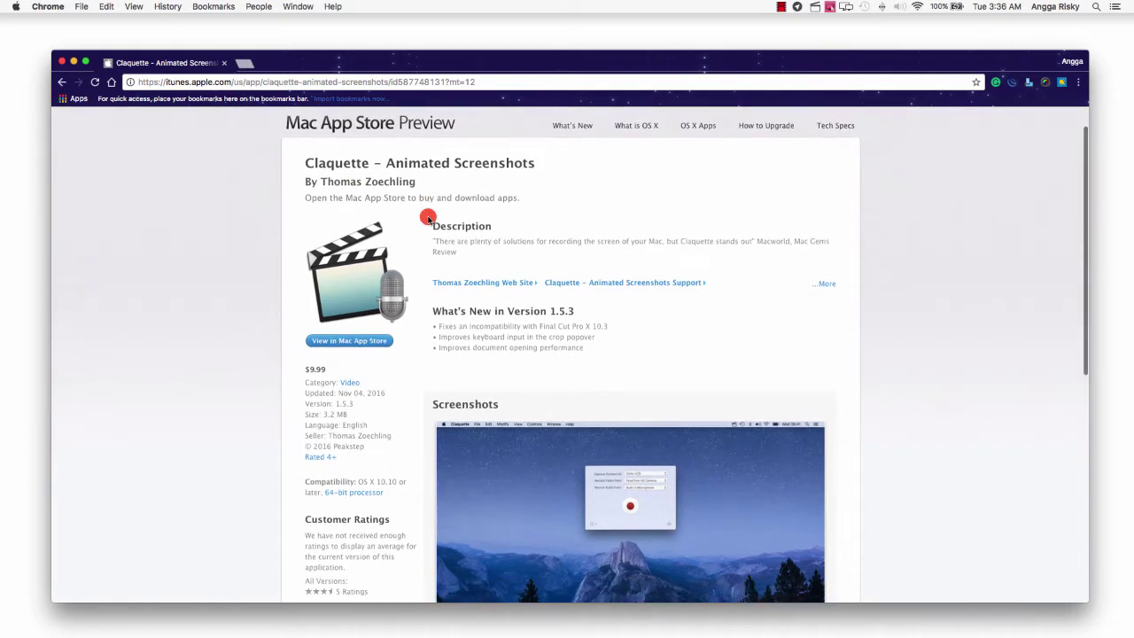
{"action": "scroll", "coordinate": [429, 220], "scroll_direction": "down", "scroll_amount": 1}
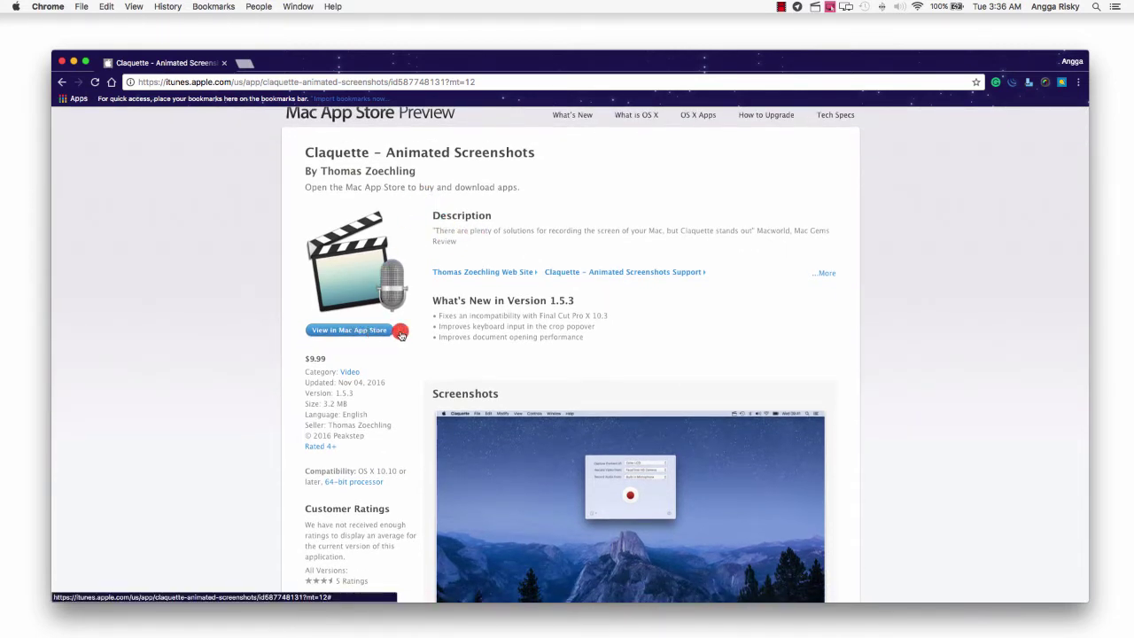
{"action": "scroll", "coordinate": [416, 330], "scroll_direction": "down", "scroll_amount": 2}
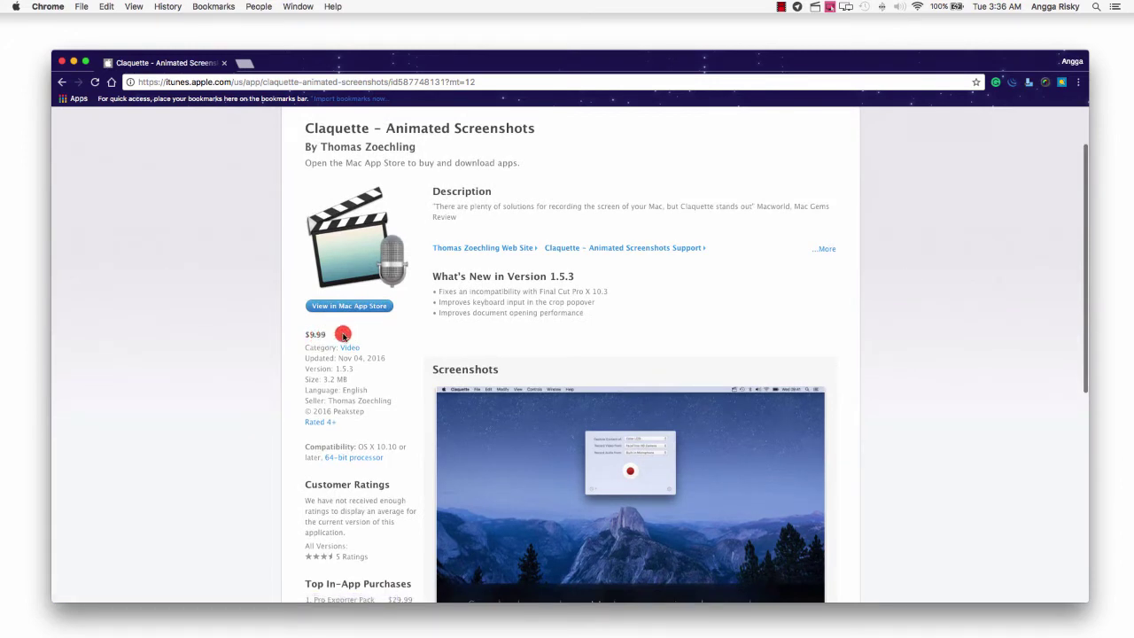
{"action": "scroll", "coordinate": [349, 333], "scroll_direction": "down", "scroll_amount": 1}
{"action": "scroll", "coordinate": [350, 331], "scroll_direction": "down", "scroll_amount": 2}
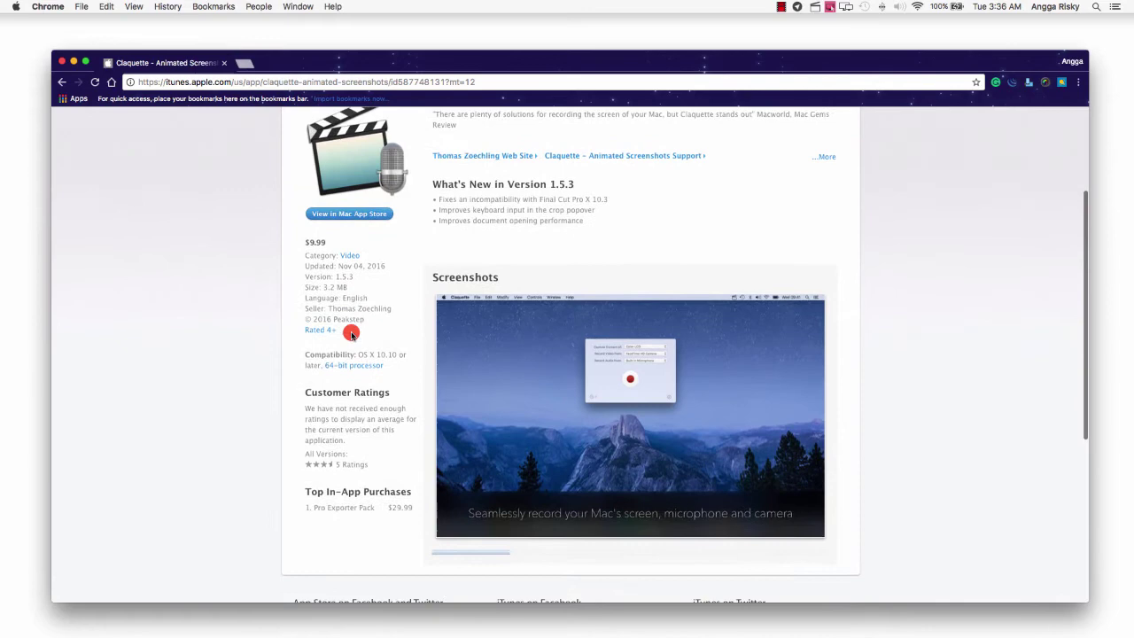
{"action": "scroll", "coordinate": [352, 332], "scroll_direction": "down", "scroll_amount": 3}
{"action": "scroll", "coordinate": [349, 332], "scroll_direction": "up", "scroll_amount": 3}
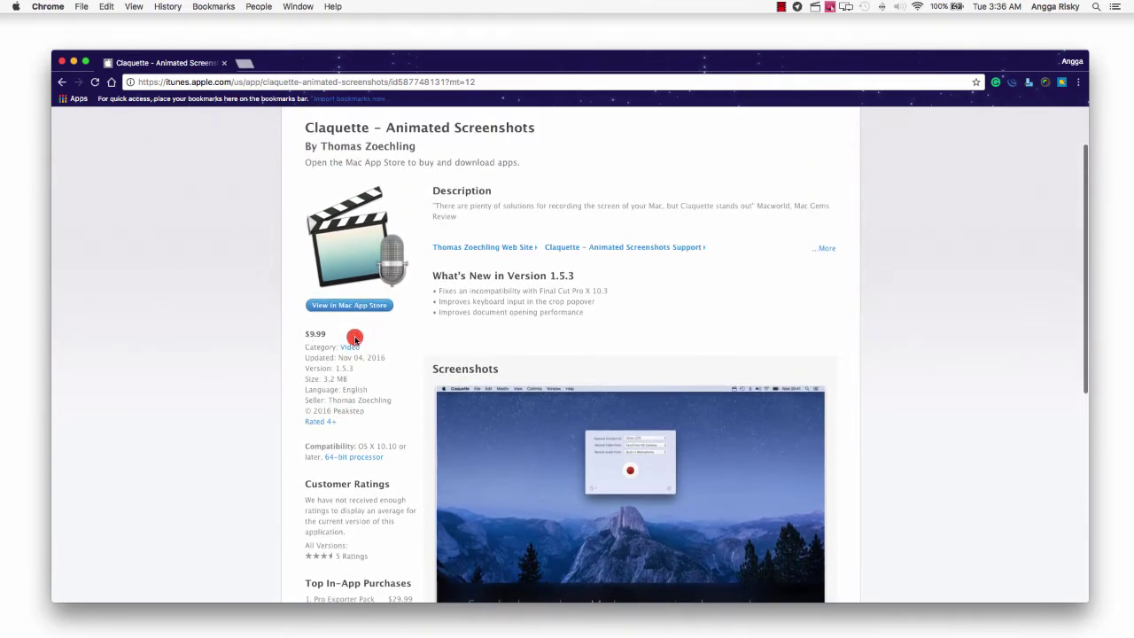
{"action": "scroll", "coordinate": [319, 334], "scroll_direction": "up", "scroll_amount": 2}
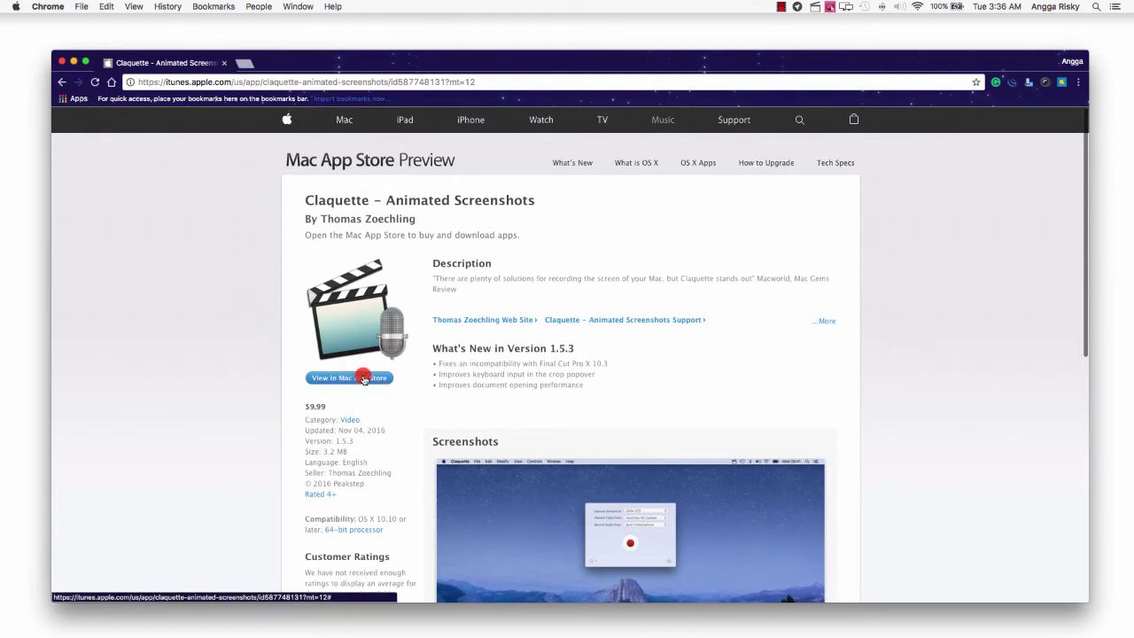
Set Claquette's capture content to the LG IPS FULLHD display
{"action": "left_click", "coordinate": [74, 64]}
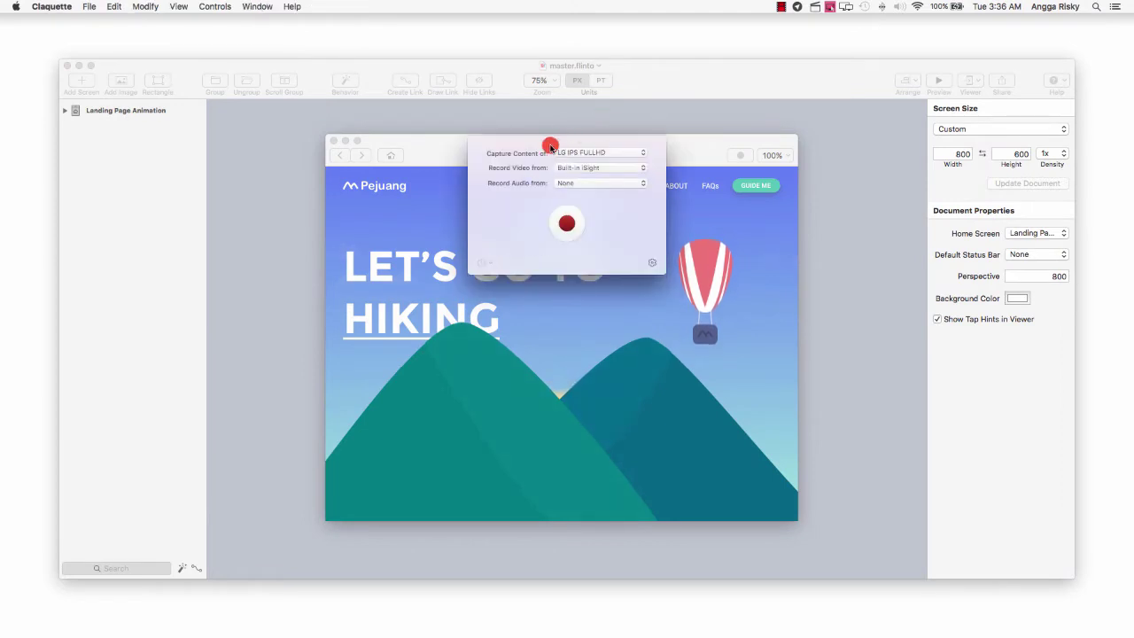
{"action": "left_click_drag", "start_coordinate": [552, 144], "coordinate": [532, 211]}
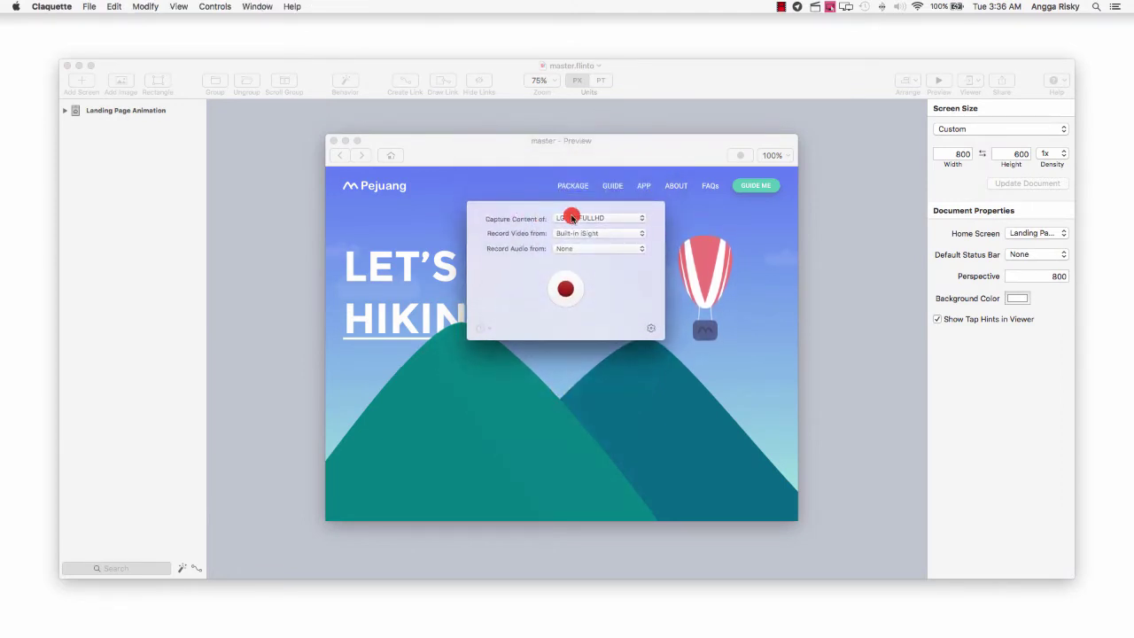
{"action": "left_click", "coordinate": [572, 218]}
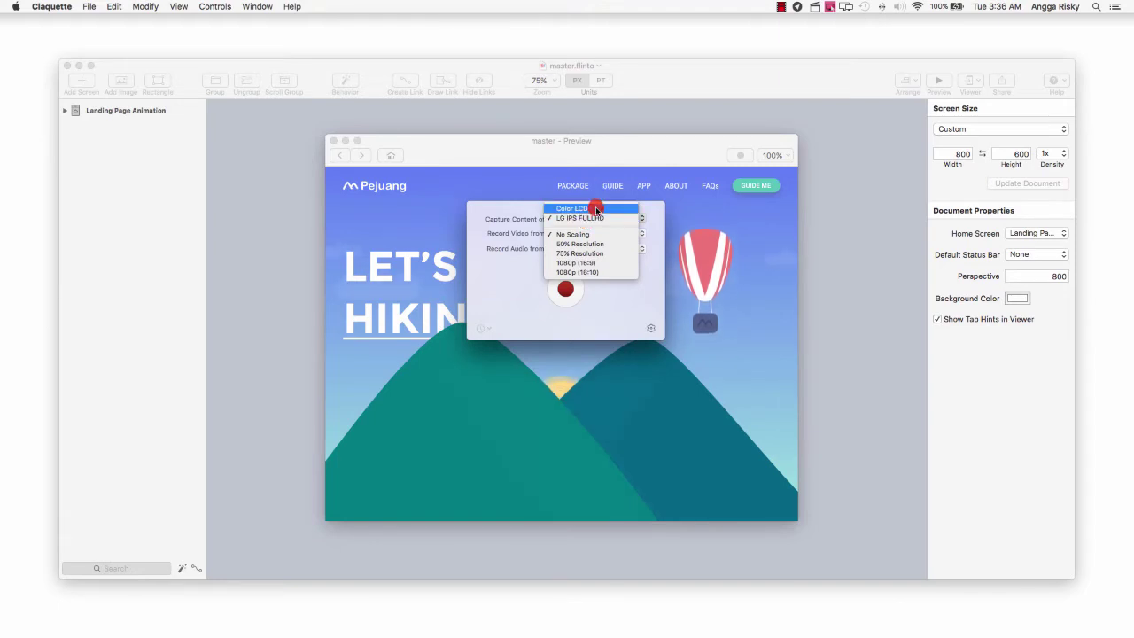
{"action": "left_click", "coordinate": [591, 208]}
{"action": "left_click", "coordinate": [607, 219]}
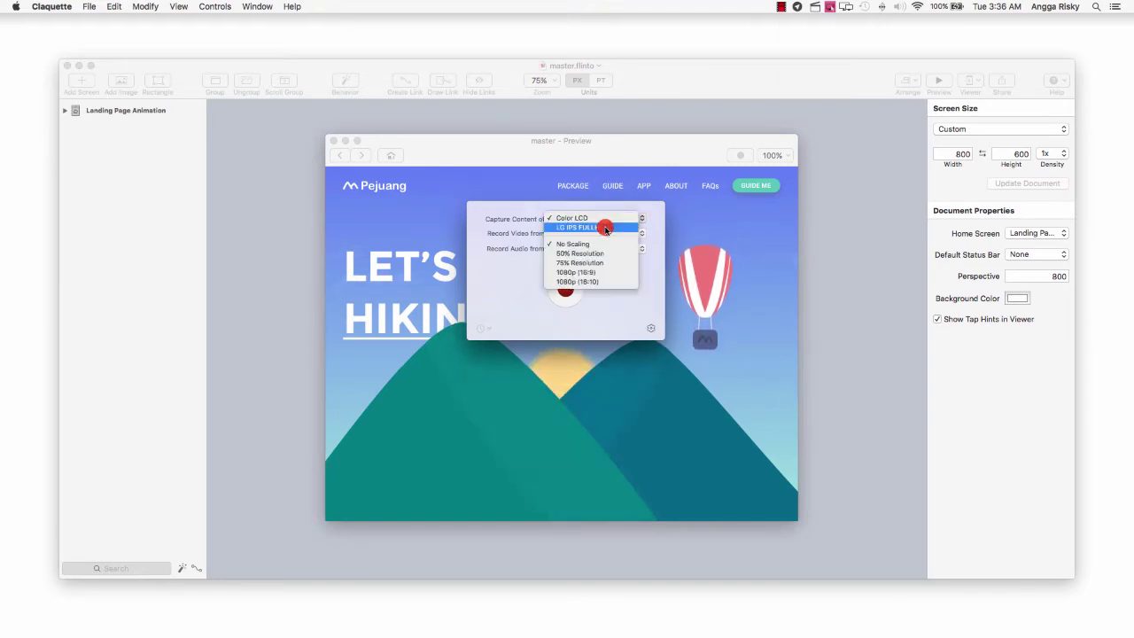
{"action": "left_click", "coordinate": [606, 228]}
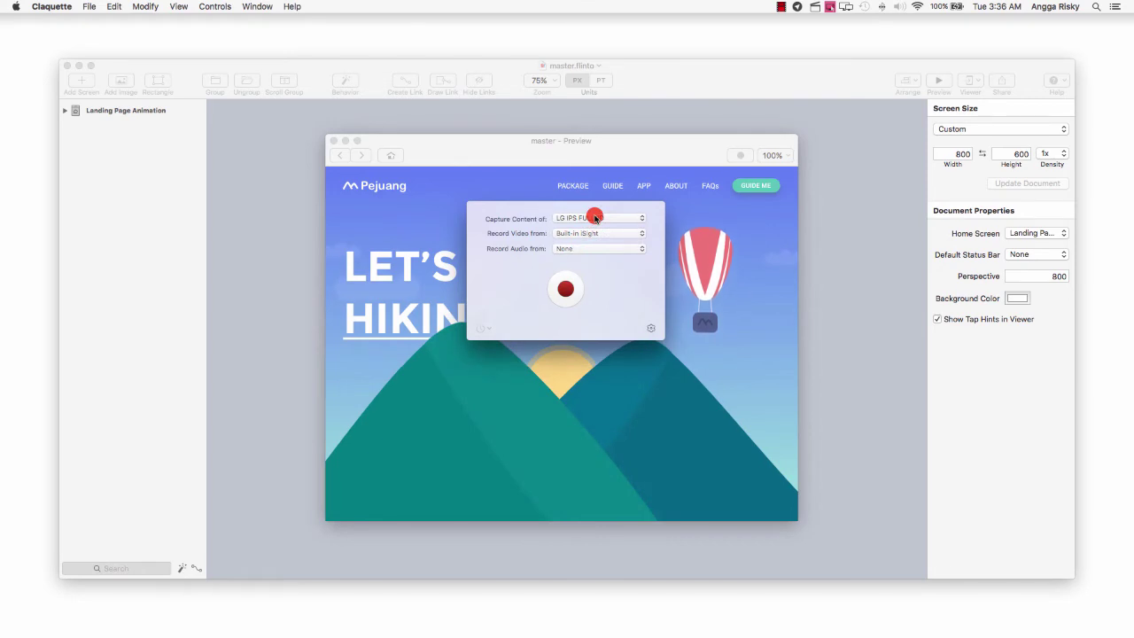
{"action": "left_click", "coordinate": [594, 218]}
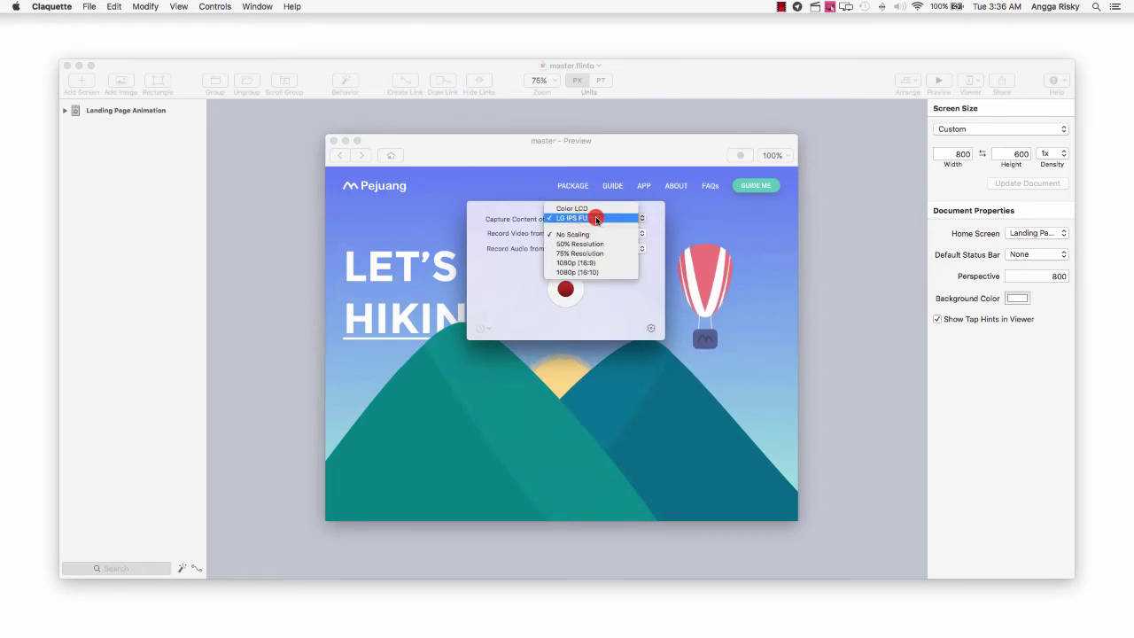
{"action": "left_click", "coordinate": [571, 244]}
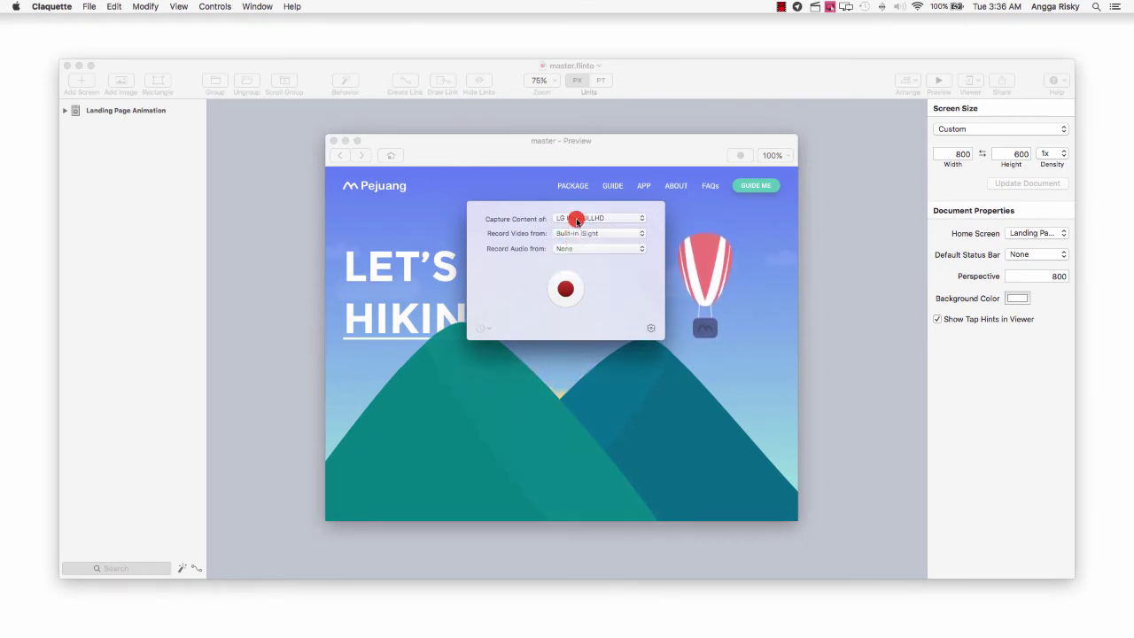
{"action": "left_click", "coordinate": [575, 220]}
{"action": "left_click", "coordinate": [653, 214]}
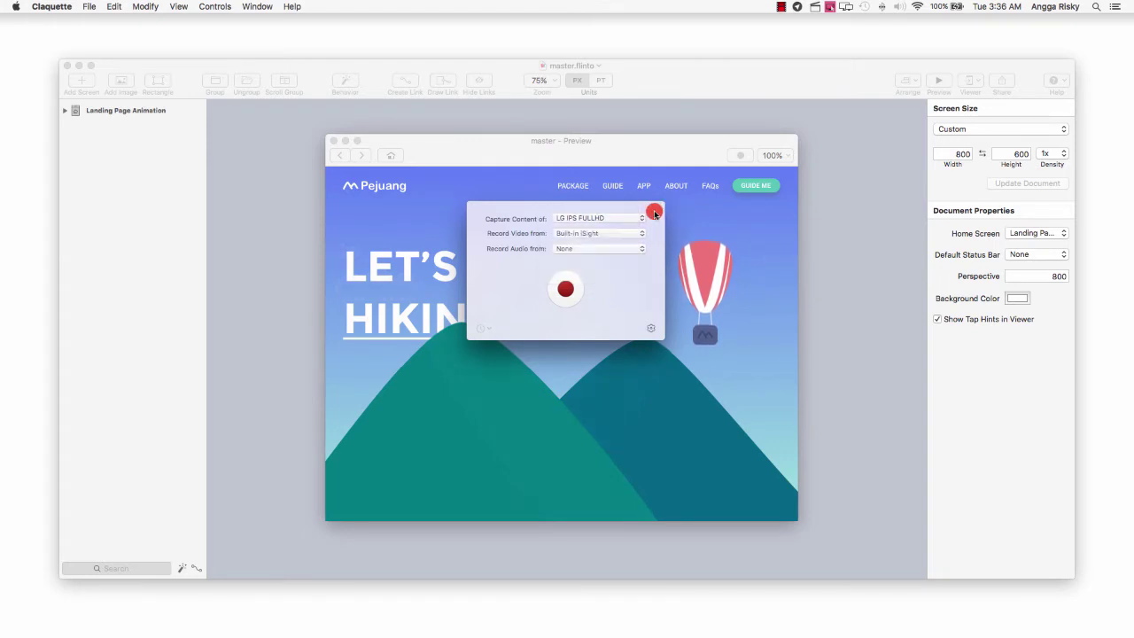
Set both Record Video from and Record Audio from to None
{"action": "left_click", "coordinate": [596, 236]}
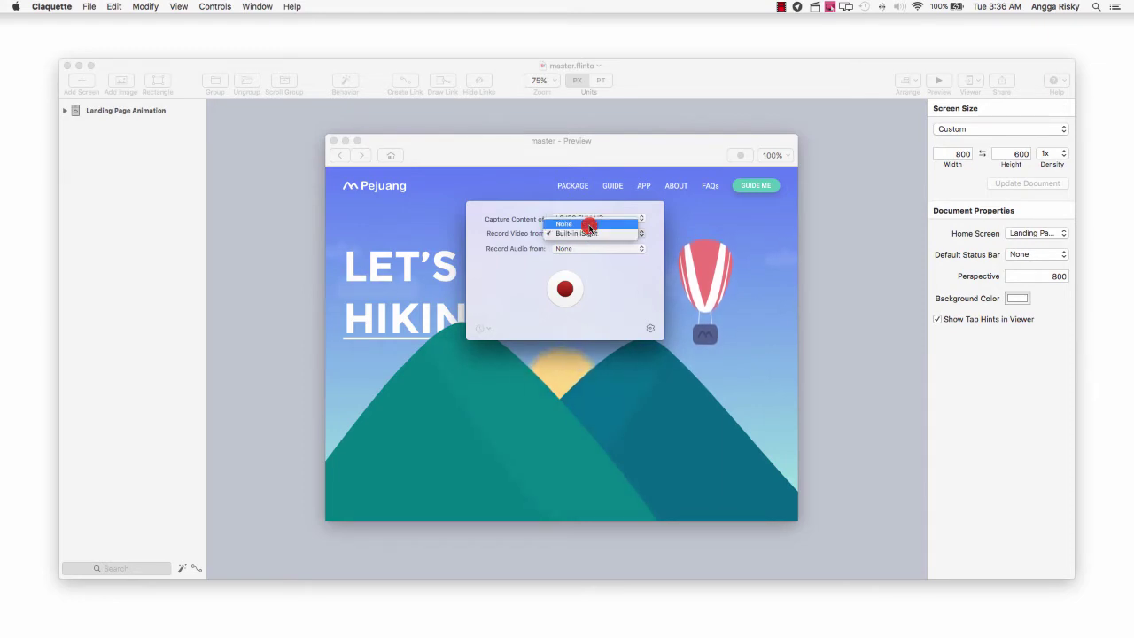
{"action": "left_click", "coordinate": [589, 225]}
{"action": "left_click", "coordinate": [598, 248]}
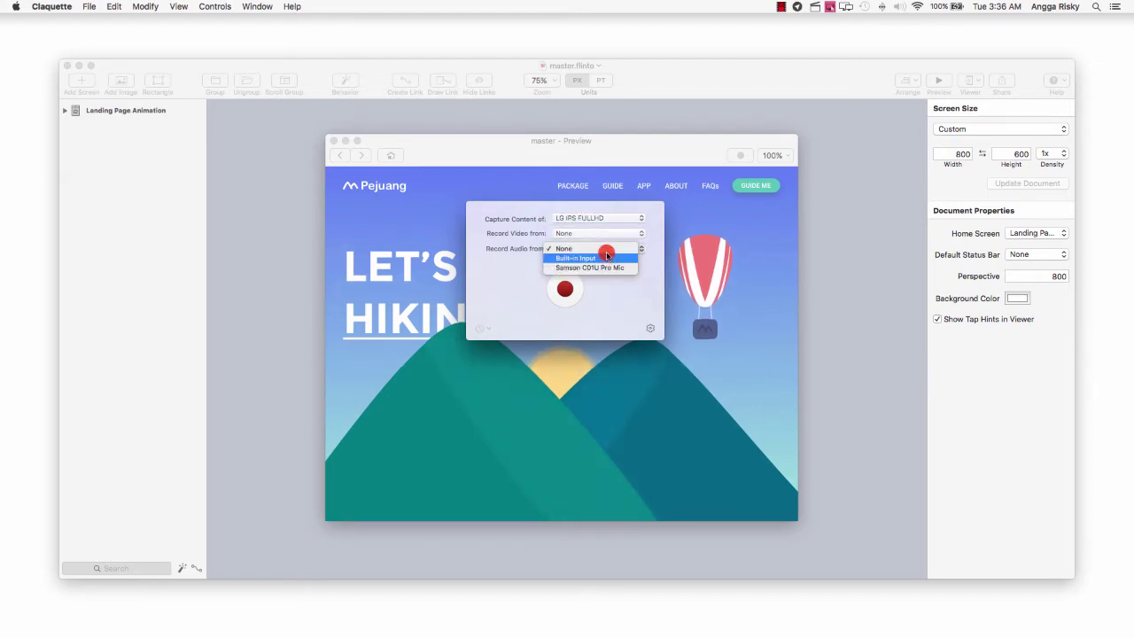
{"action": "left_click", "coordinate": [645, 264]}
{"action": "left_click_drag", "start_coordinate": [536, 213], "coordinate": [543, 237]}
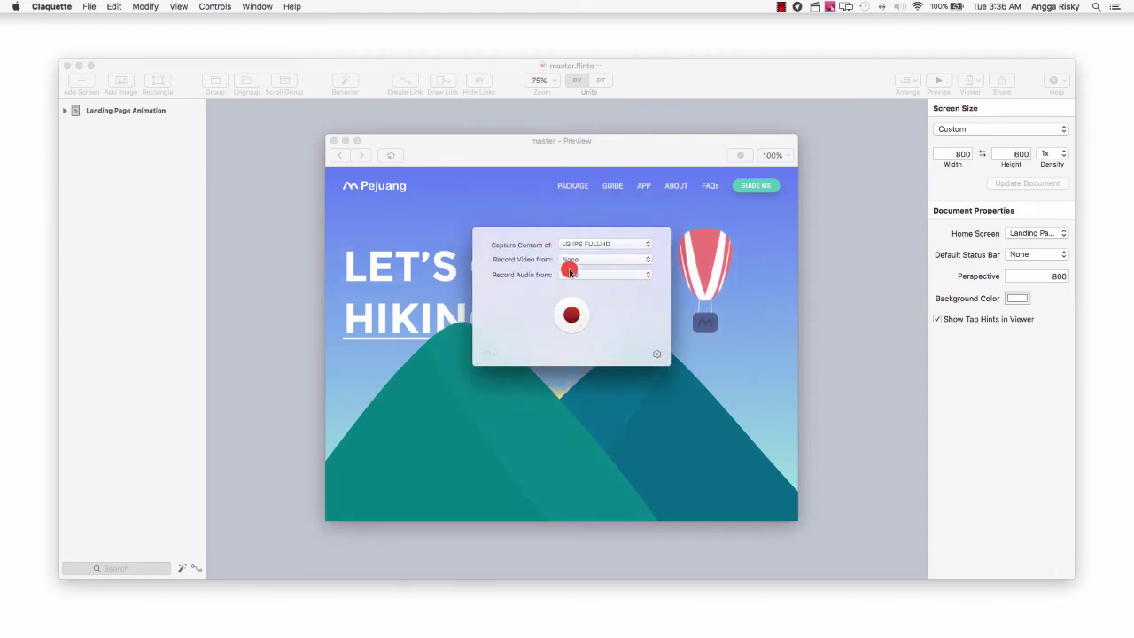
{"action": "left_click", "coordinate": [391, 157]}
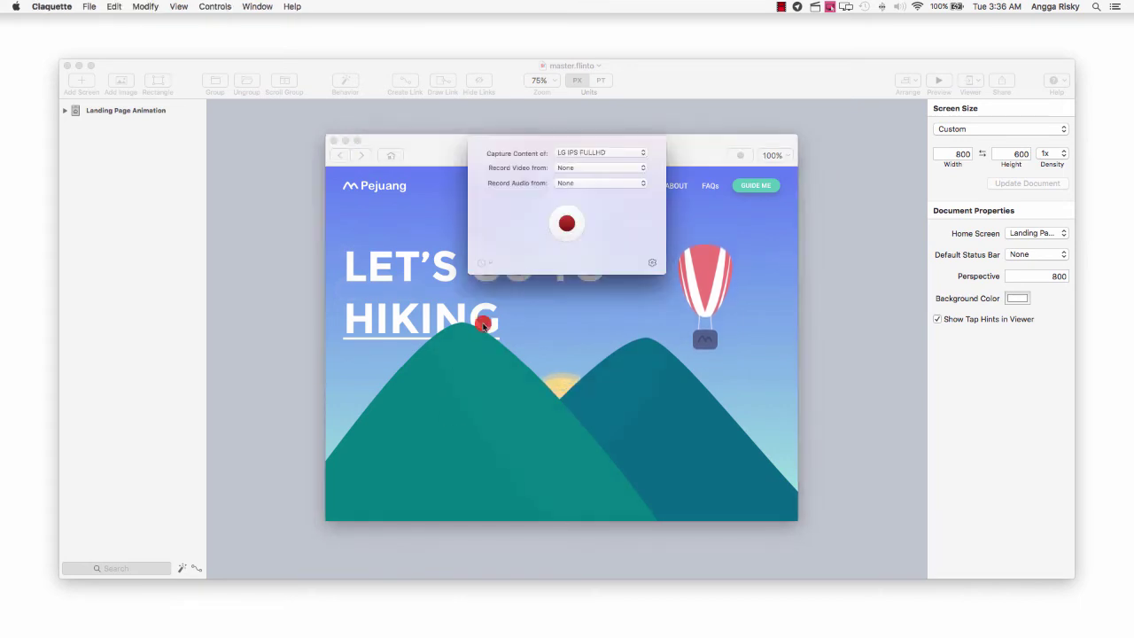
Start recording the screen while the Flinto hiking preview plays
{"action": "left_click", "coordinate": [565, 222]}
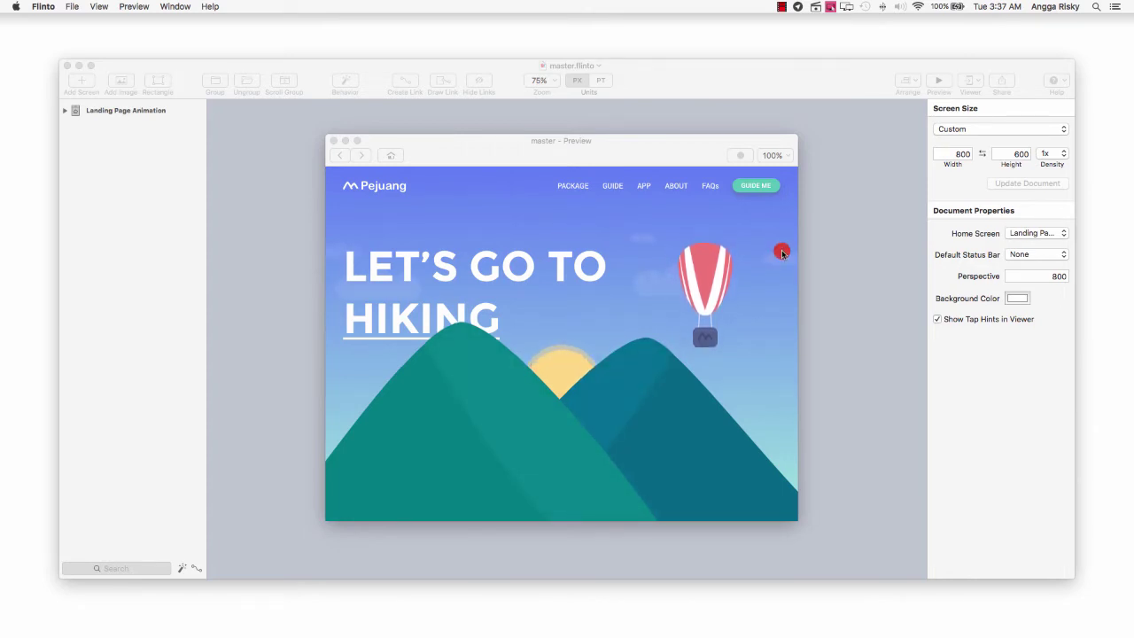
Stop the Claquette recording and play back the 18-second capture
{"action": "left_click", "coordinate": [815, 11]}
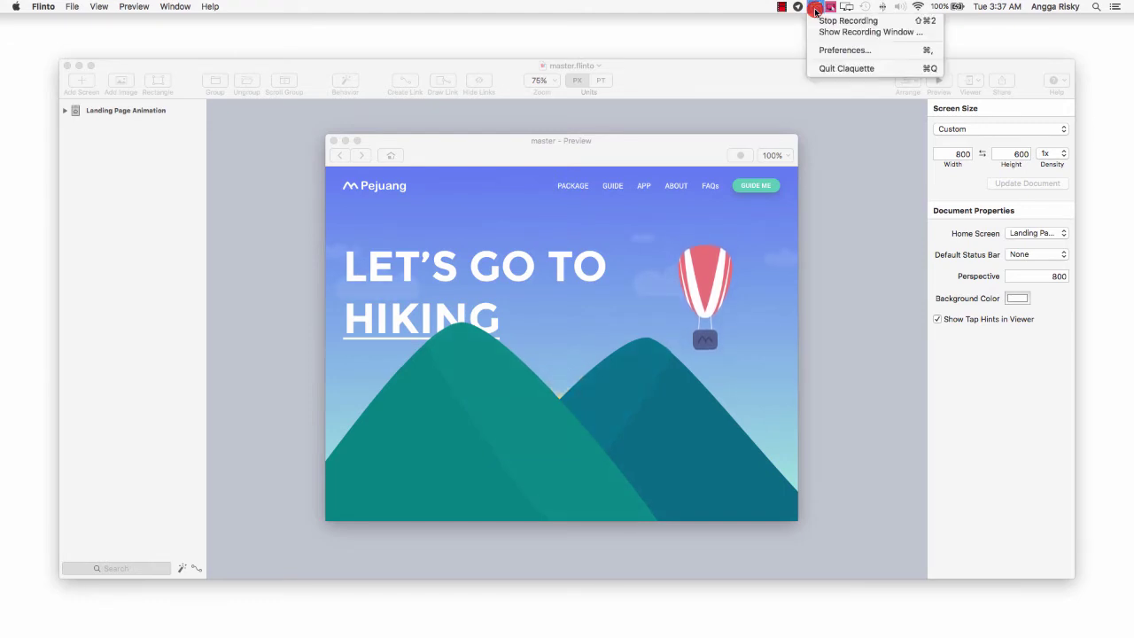
{"action": "left_click", "coordinate": [823, 19]}
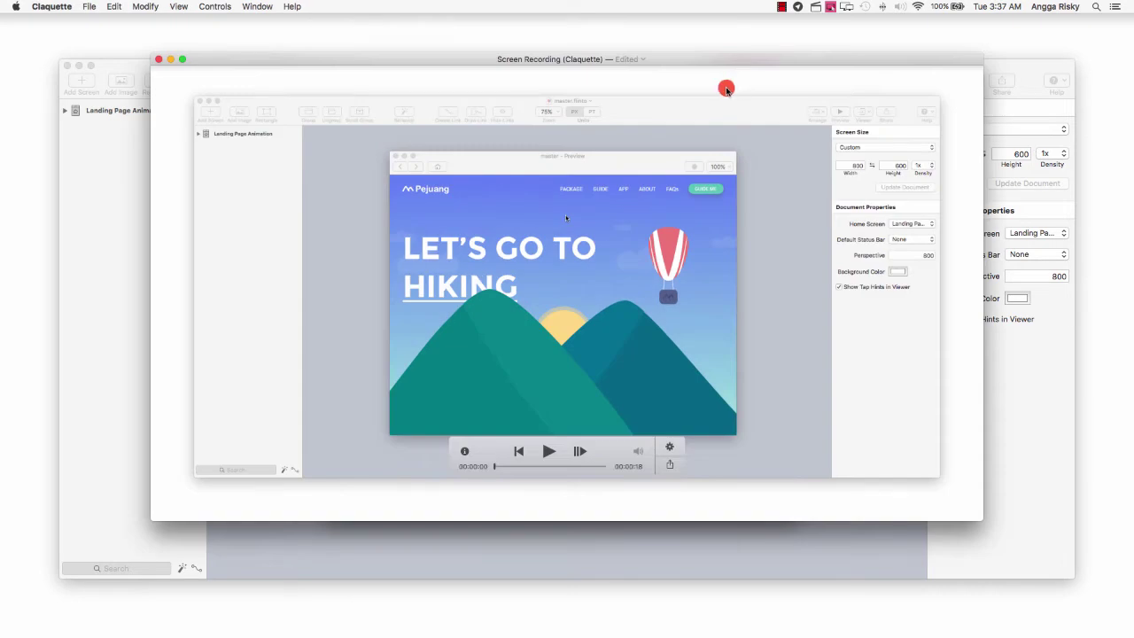
{"action": "left_click_drag", "start_coordinate": [691, 55], "coordinate": [699, 58]}
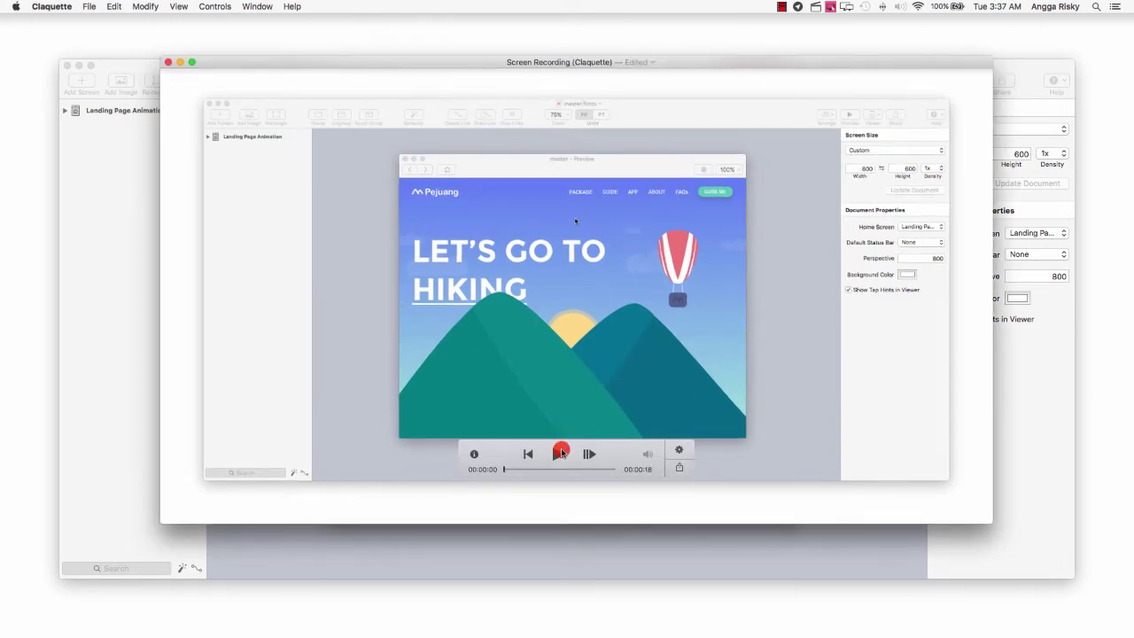
{"action": "left_click", "coordinate": [556, 453]}
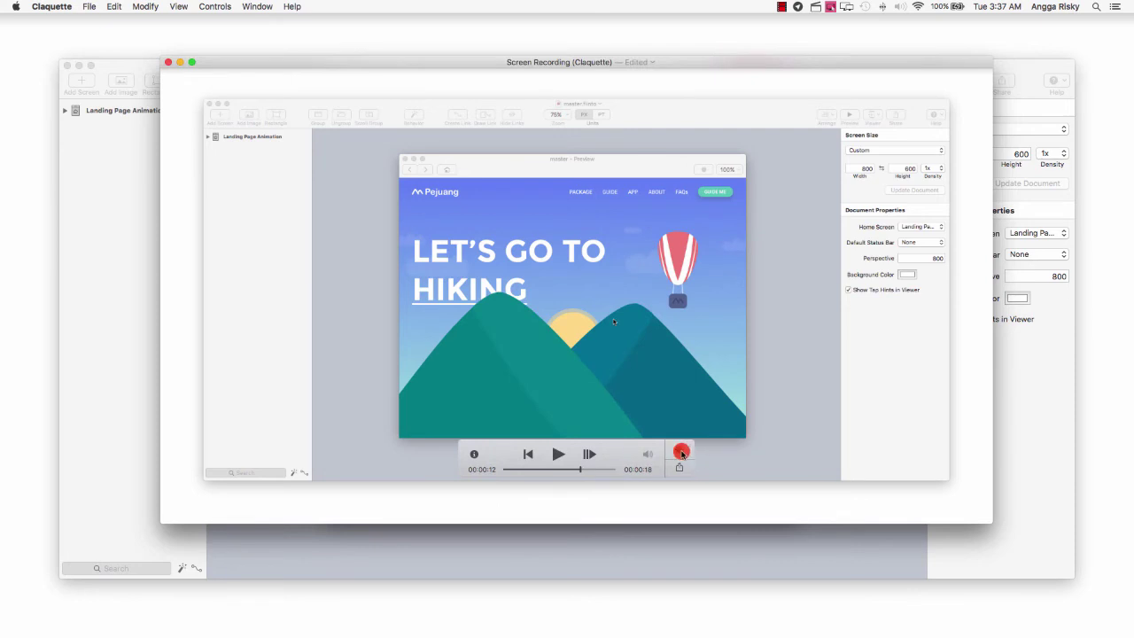
{"action": "left_click", "coordinate": [680, 453]}
{"action": "left_click", "coordinate": [714, 463]}
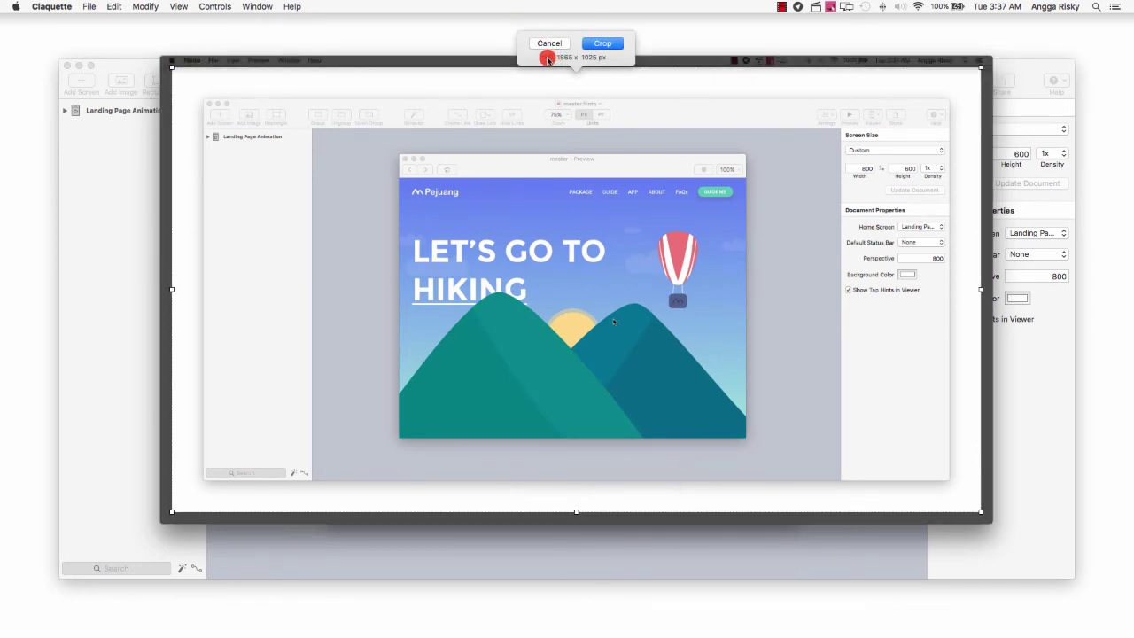
Crop the recording to an 800×600 area over the Pejuang landing page preview
{"action": "left_click", "coordinate": [548, 57]}
{"action": "type", "text": "8"}
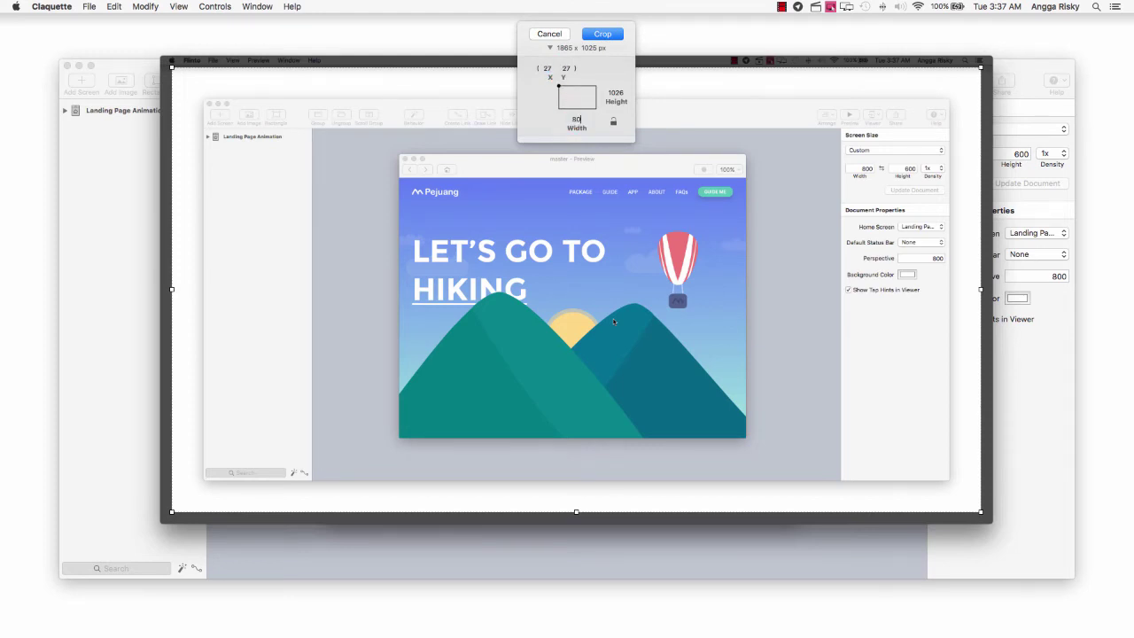
{"action": "type", "text": "0"}
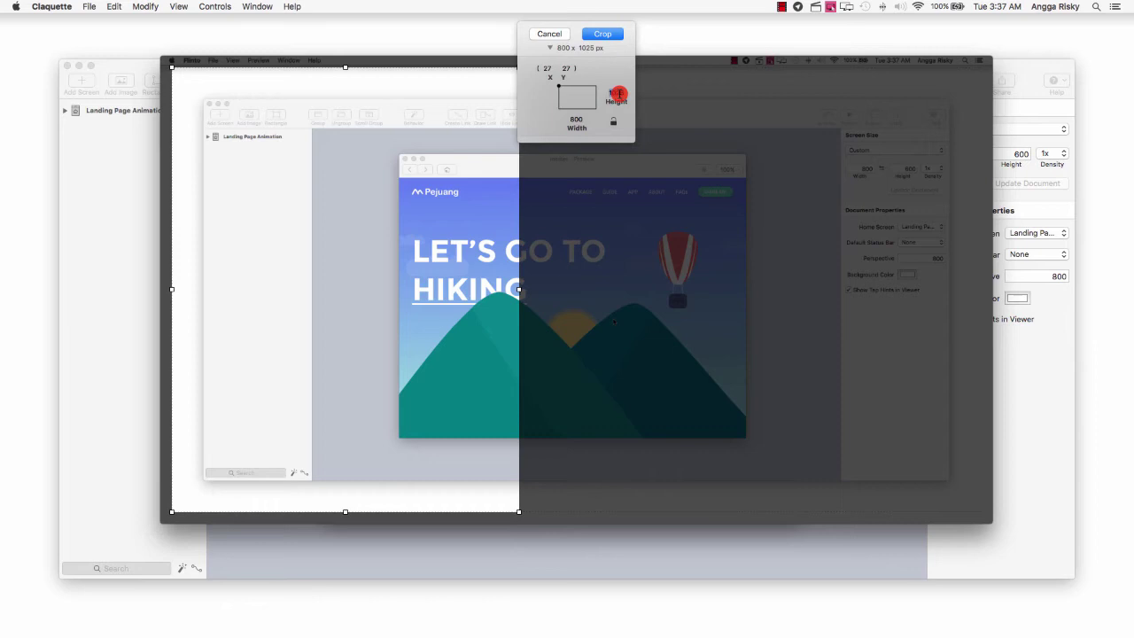
{"action": "type", "text": "00"}
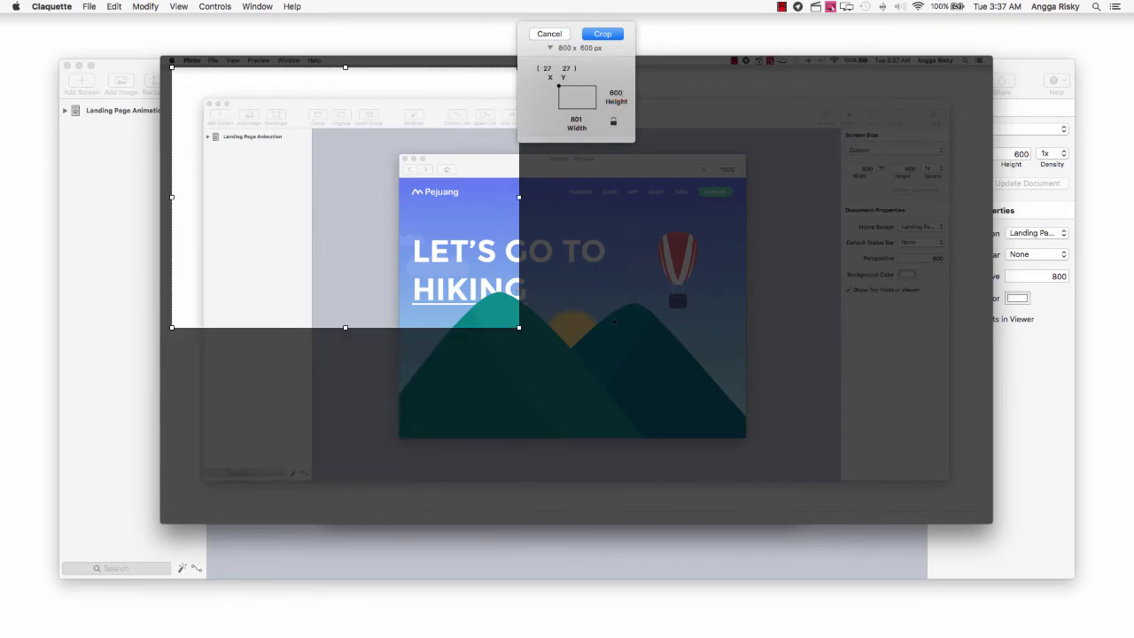
{"action": "mouse_move", "coordinate": [372, 144]}
{"action": "left_mouse_down"}
{"action": "mouse_move", "coordinate": [608, 239]}
{"action": "mouse_move", "coordinate": [584, 252]}
{"action": "left_mouse_up"}
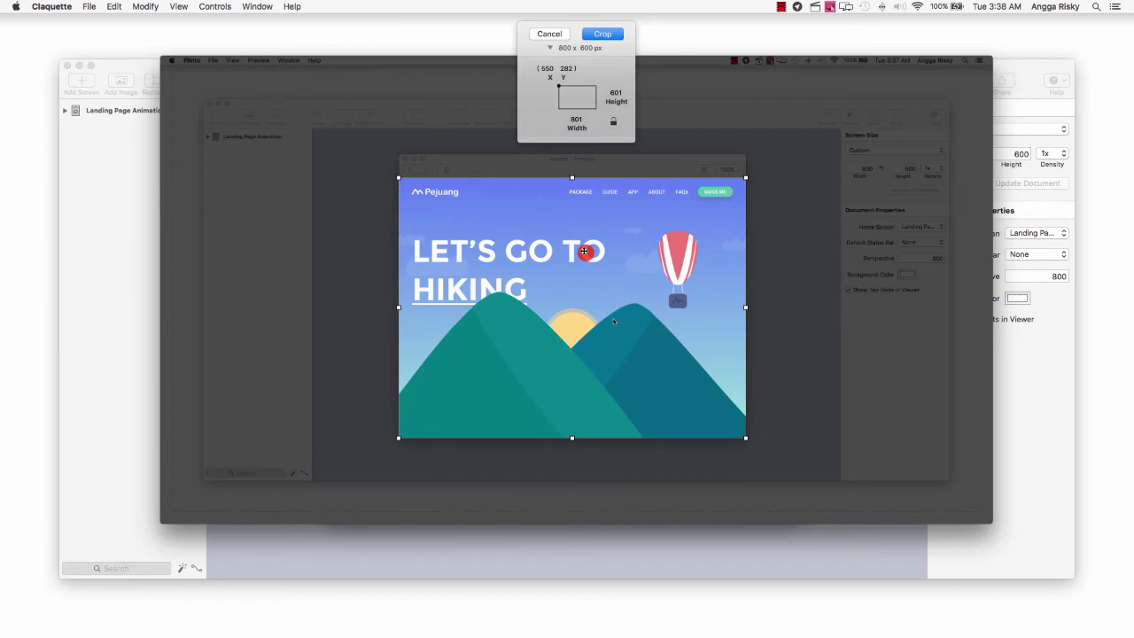
{"action": "left_click", "coordinate": [599, 34]}
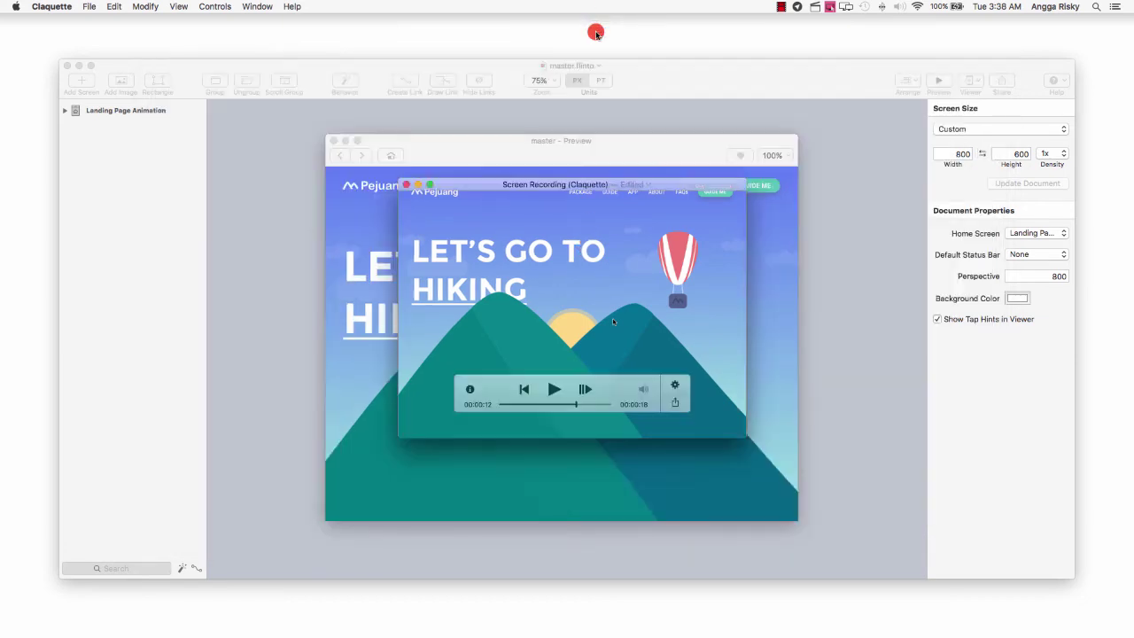
Play the cropped clip, scrub back to the start, and show the export formats
{"action": "left_click", "coordinate": [556, 390]}
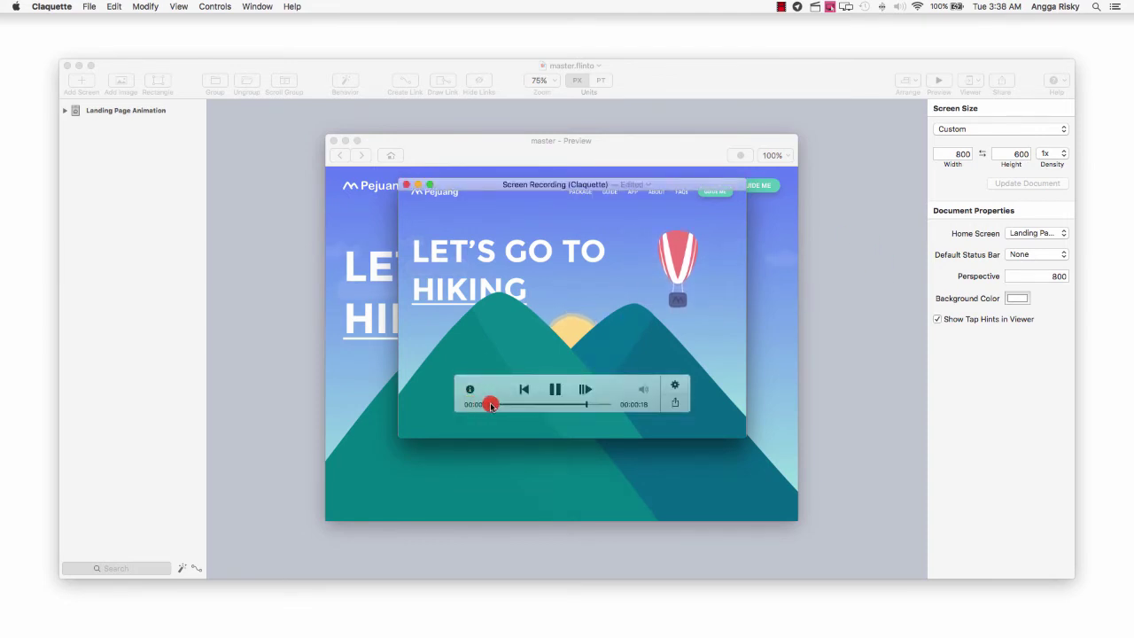
{"action": "left_click_drag", "start_coordinate": [491, 405], "coordinate": [481, 405]}
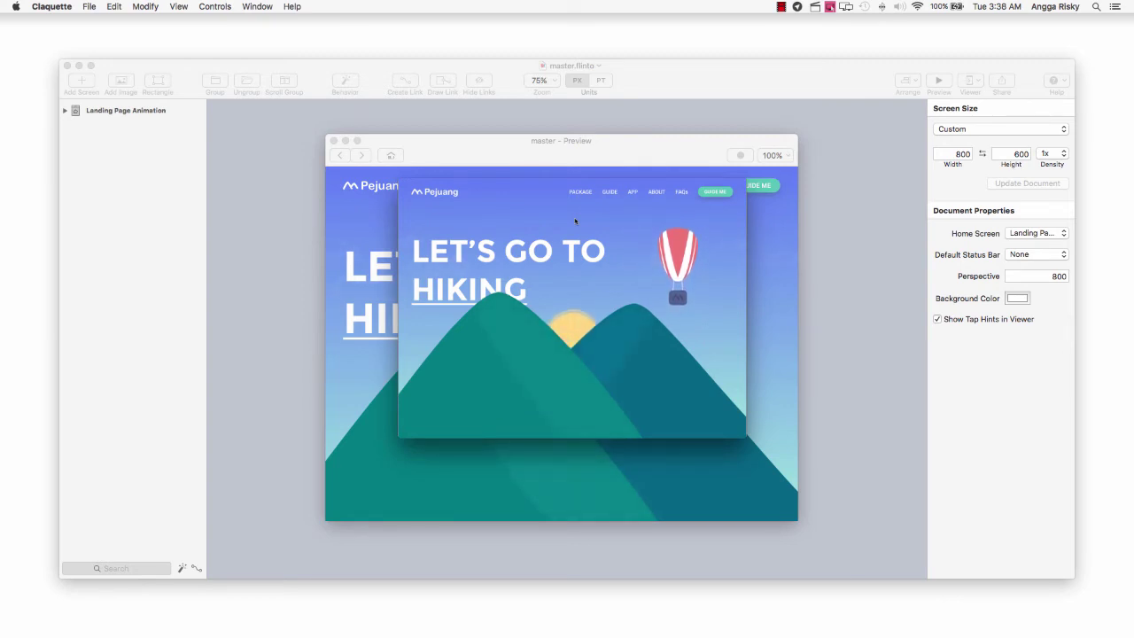
{"action": "left_click", "coordinate": [823, 322]}
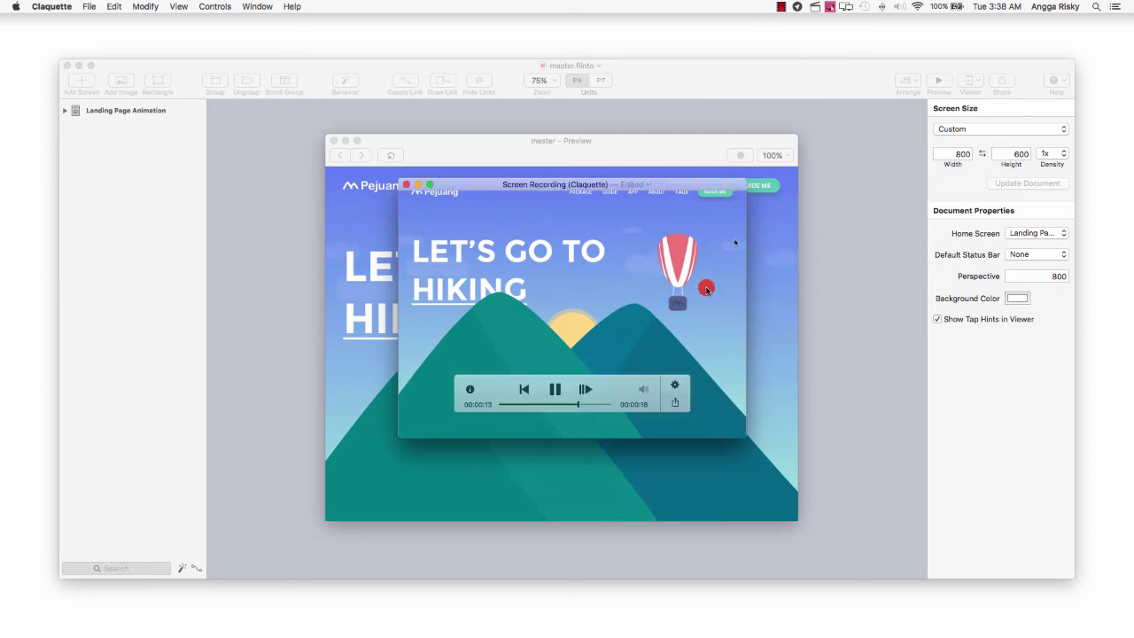
{"action": "left_click", "coordinate": [675, 391]}
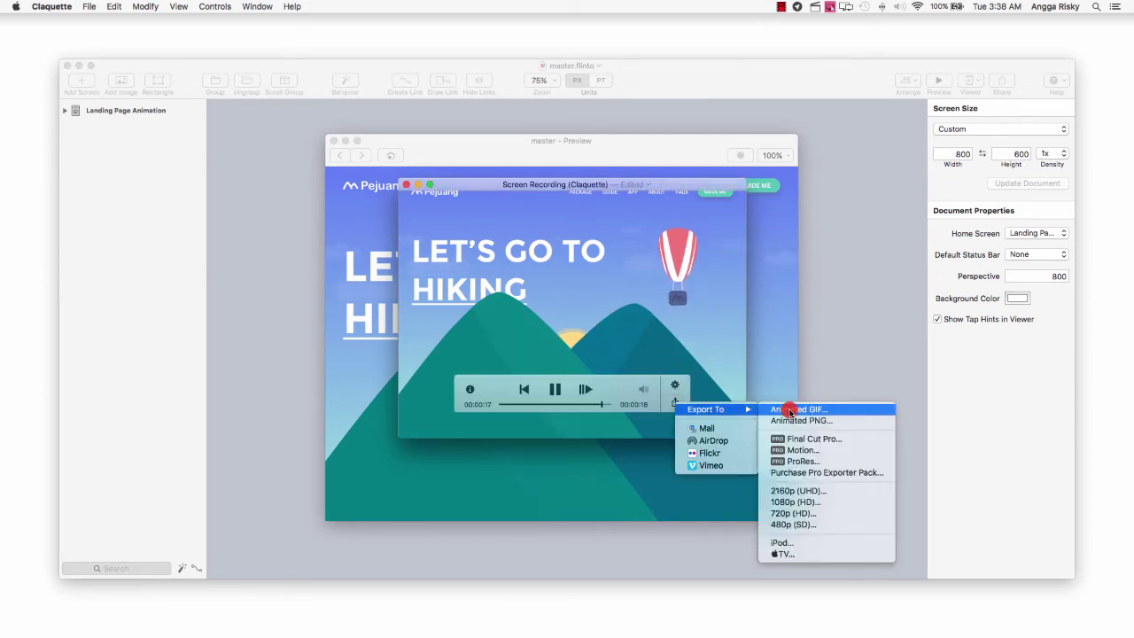
{"action": "mouse_move", "coordinate": [708, 409]}
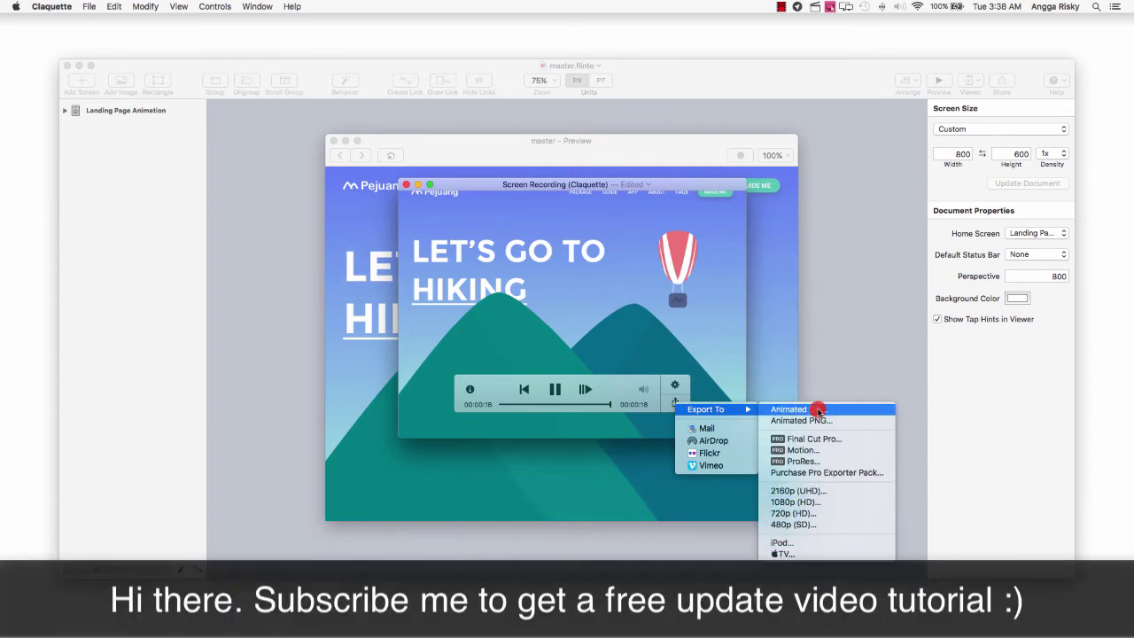
Choose Animated GIF export and name the file Landing Page
{"action": "left_click", "coordinate": [836, 410]}
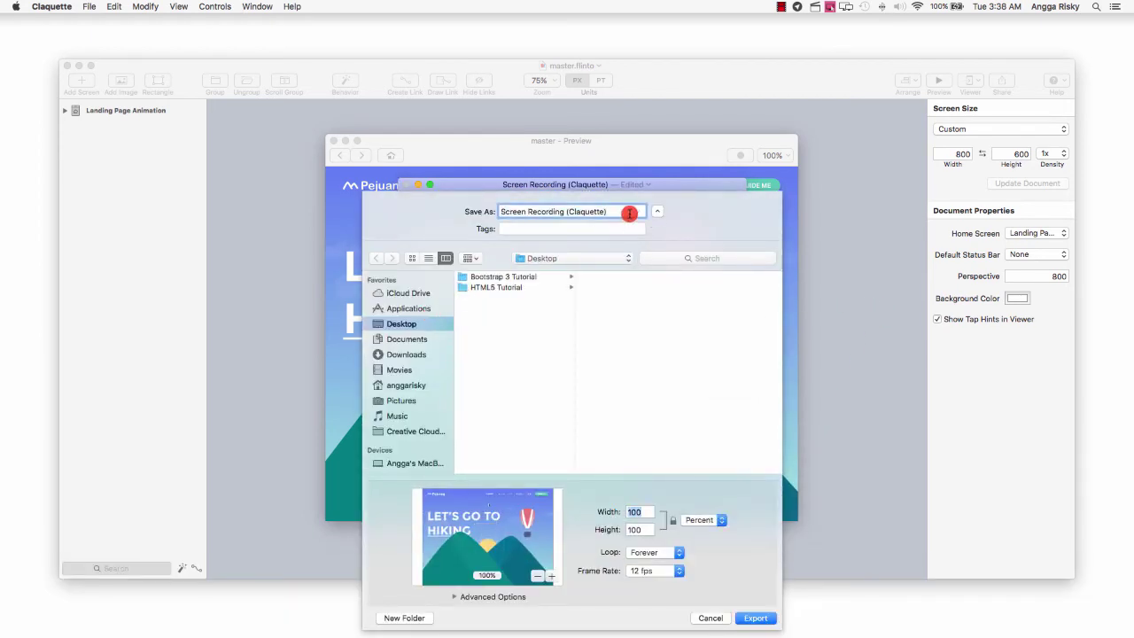
{"action": "left_click_drag", "start_coordinate": [639, 212], "coordinate": [441, 212]}
{"action": "type", "text": "Landing Page"}
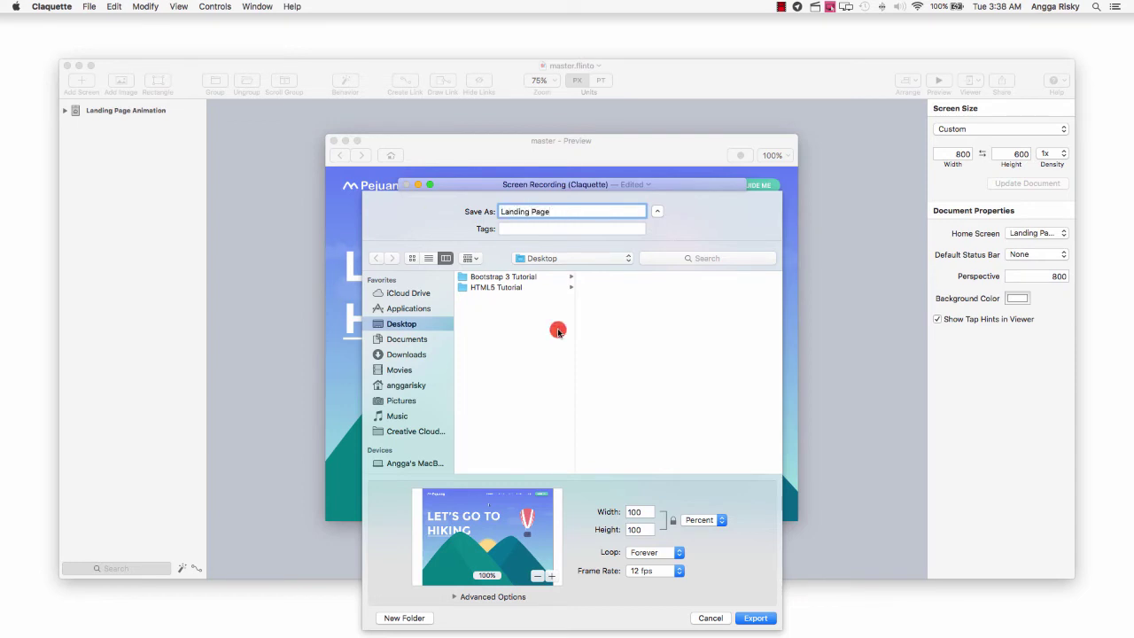
Set the GIF to loop forever at 12 fps and export it to the Desktop
{"action": "left_click", "coordinate": [679, 553]}
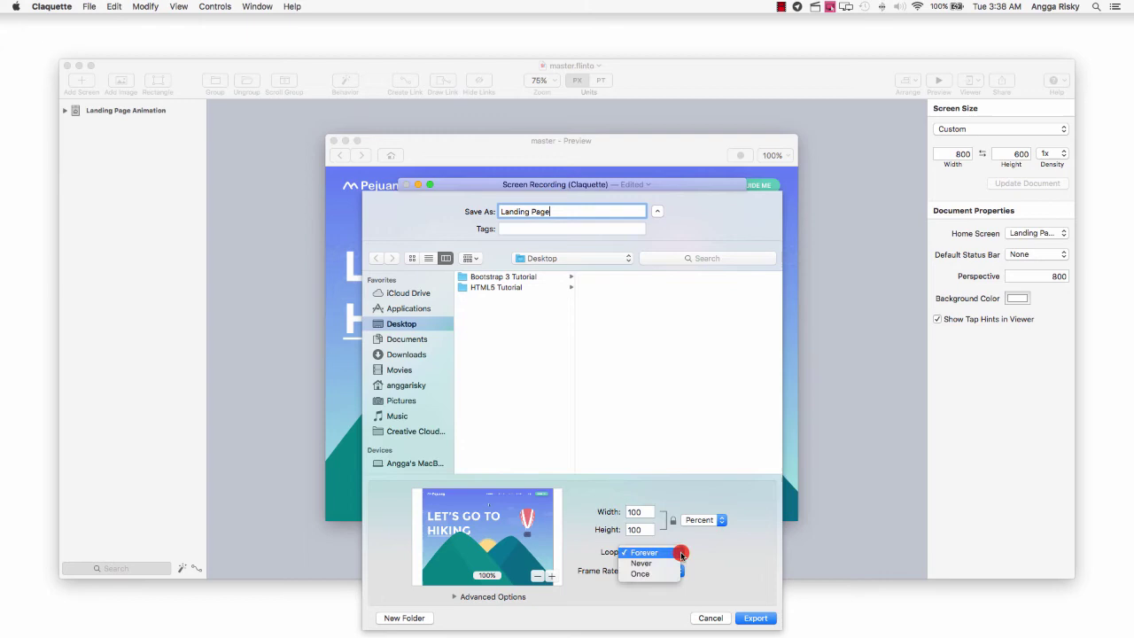
{"action": "left_click", "coordinate": [663, 558]}
{"action": "left_click", "coordinate": [665, 564]}
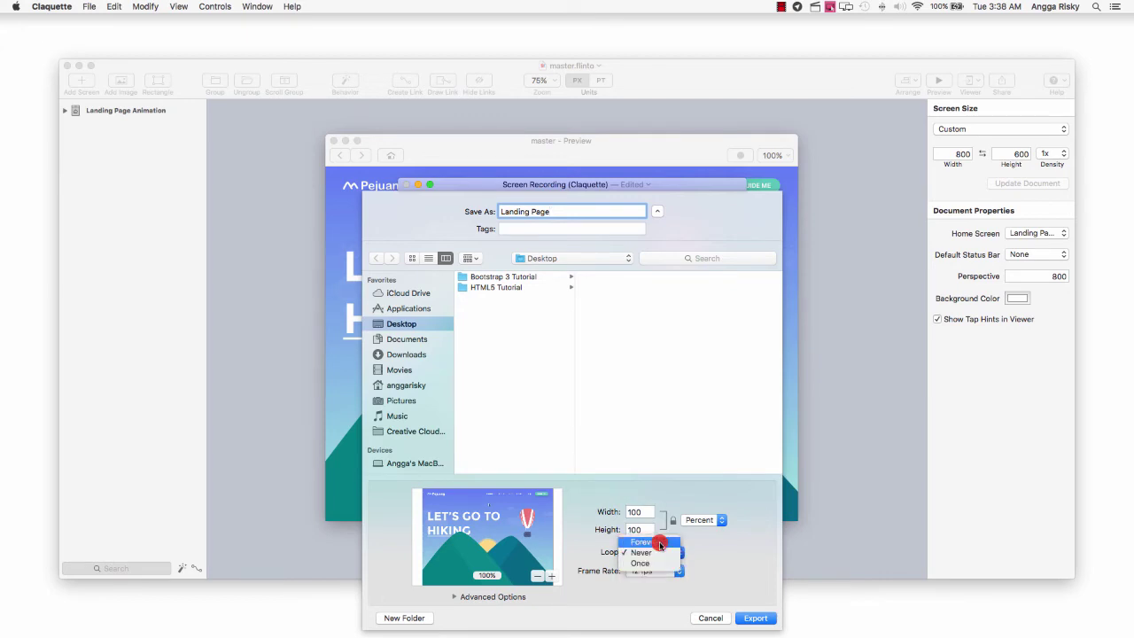
{"action": "left_click", "coordinate": [659, 542]}
{"action": "left_click", "coordinate": [679, 573]}
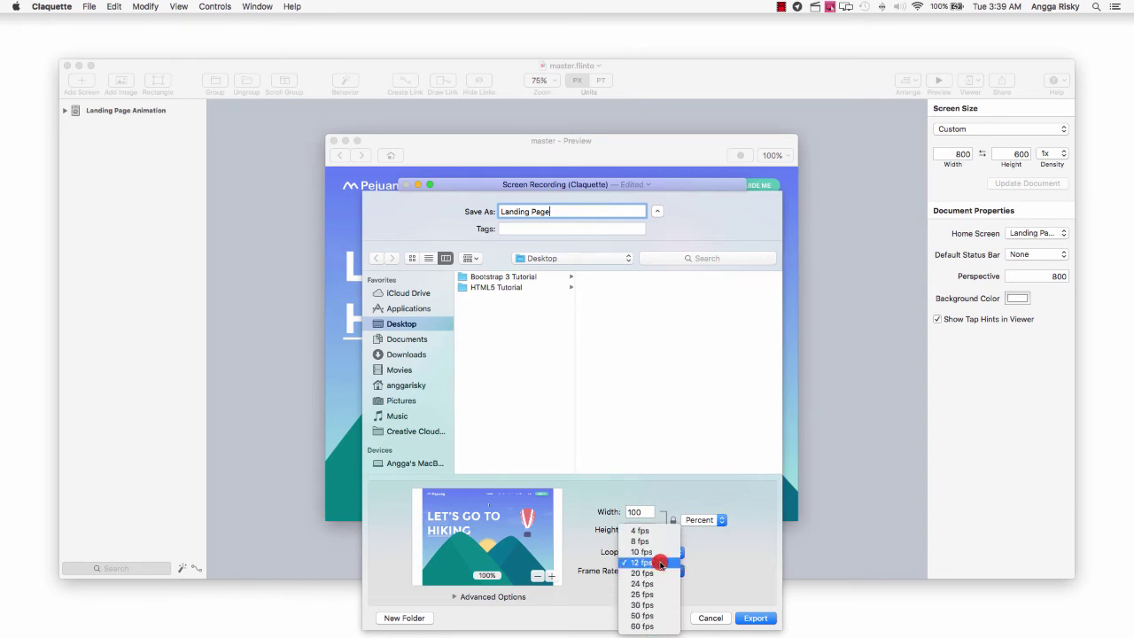
{"action": "left_click", "coordinate": [660, 564]}
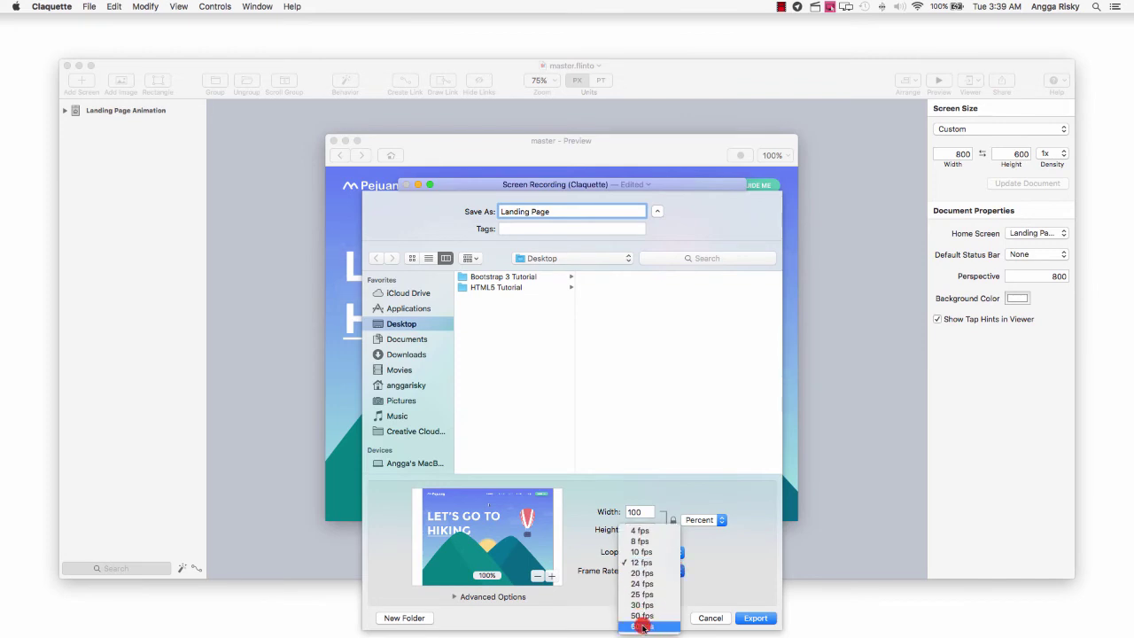
{"action": "left_click", "coordinate": [665, 561]}
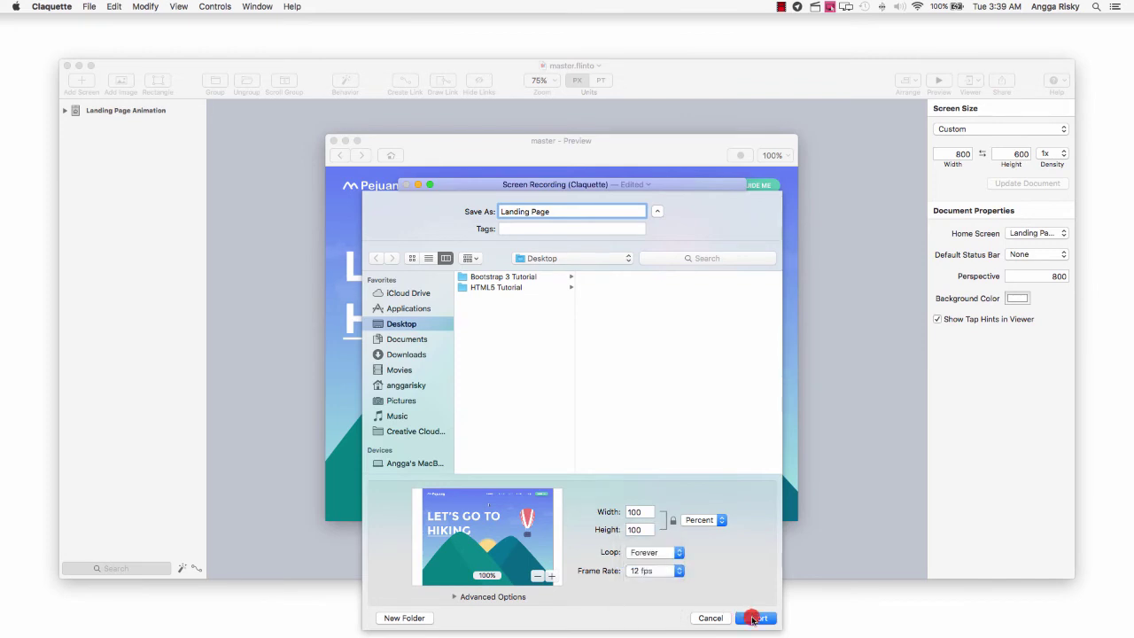
{"action": "left_click", "coordinate": [753, 619]}
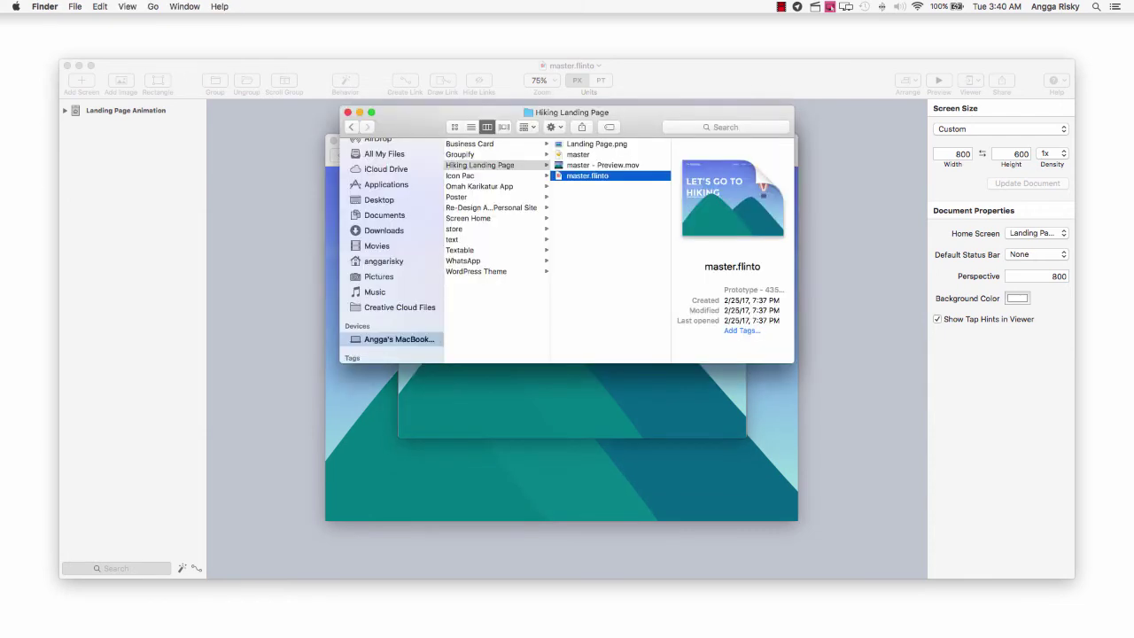
Open the exported Landing Page.gif from the Desktop in Google Chrome via Open With
{"action": "left_click", "coordinate": [424, 197]}
{"action": "left_click", "coordinate": [521, 164]}
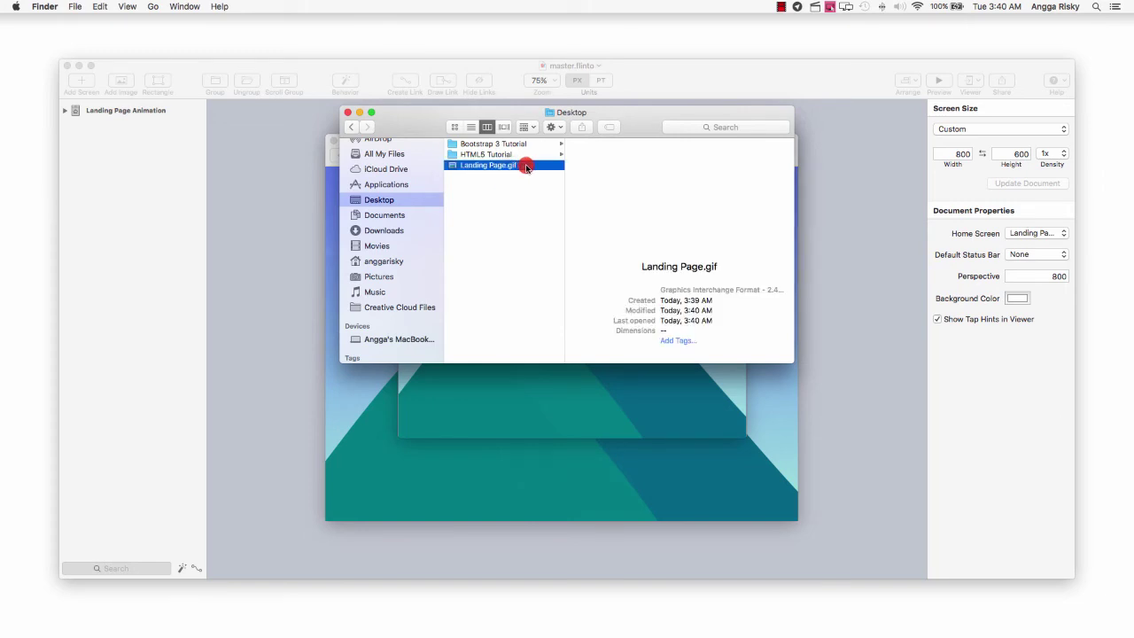
{"action": "left_click_drag", "start_coordinate": [589, 115], "coordinate": [591, 135]}
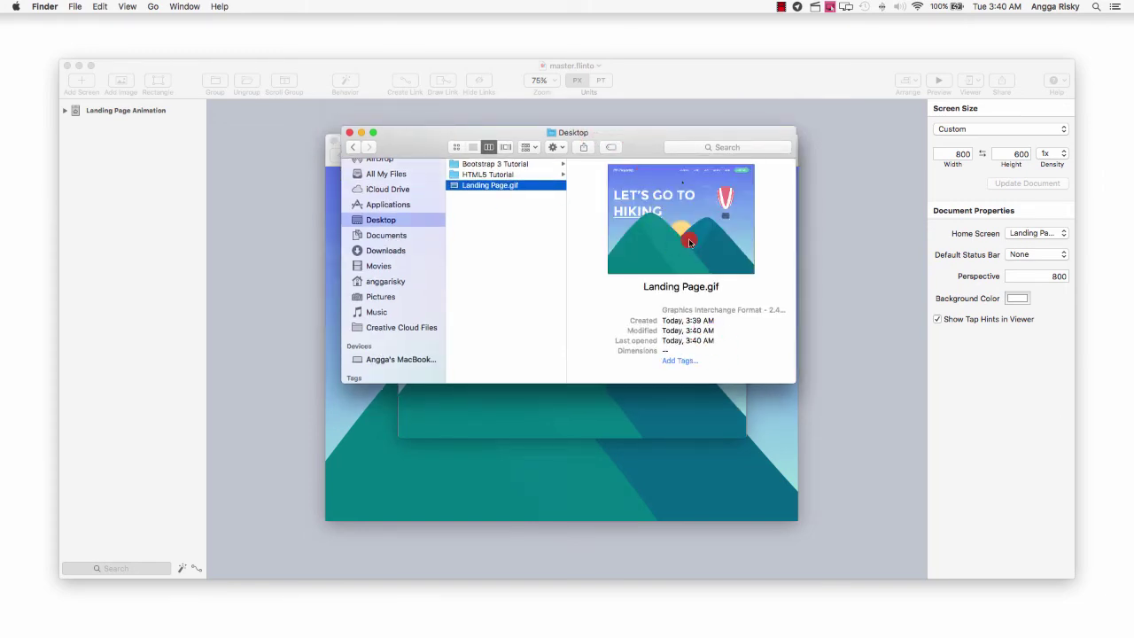
{"action": "right_click", "coordinate": [537, 190]}
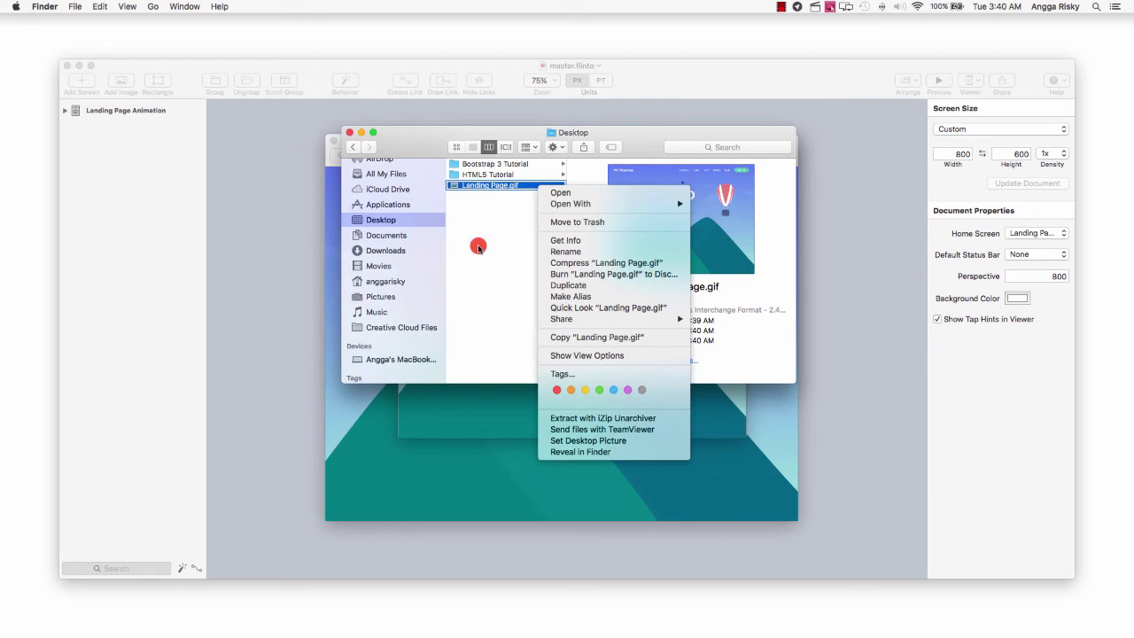
{"action": "left_click", "coordinate": [476, 241]}
{"action": "left_click", "coordinate": [504, 176]}
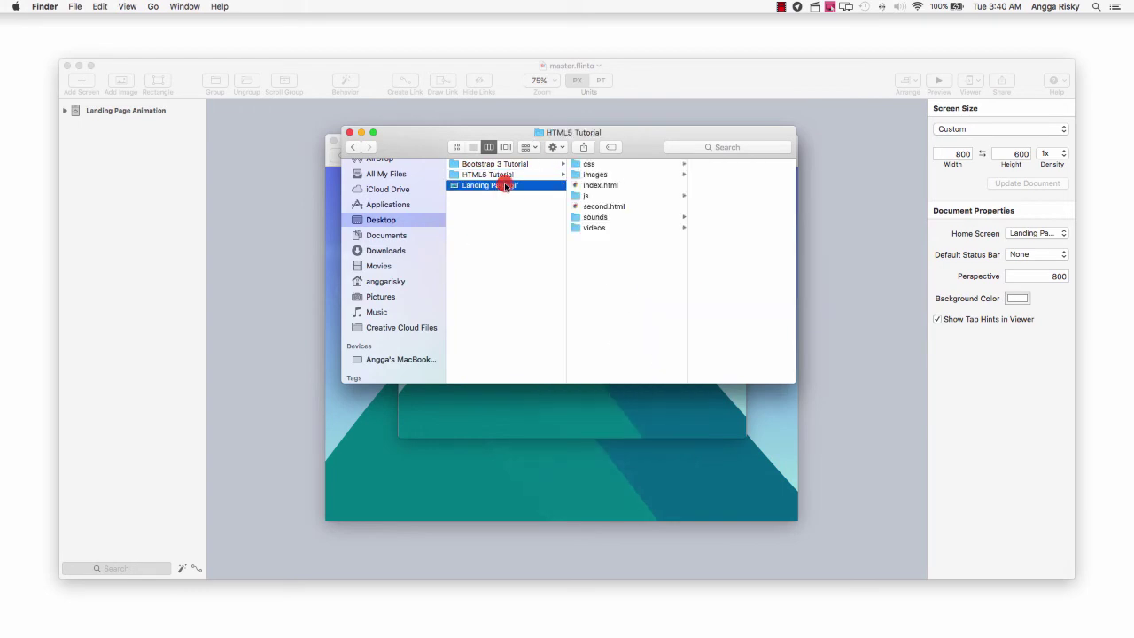
{"action": "right_click", "coordinate": [498, 186]}
{"action": "mouse_move", "coordinate": [540, 202]}
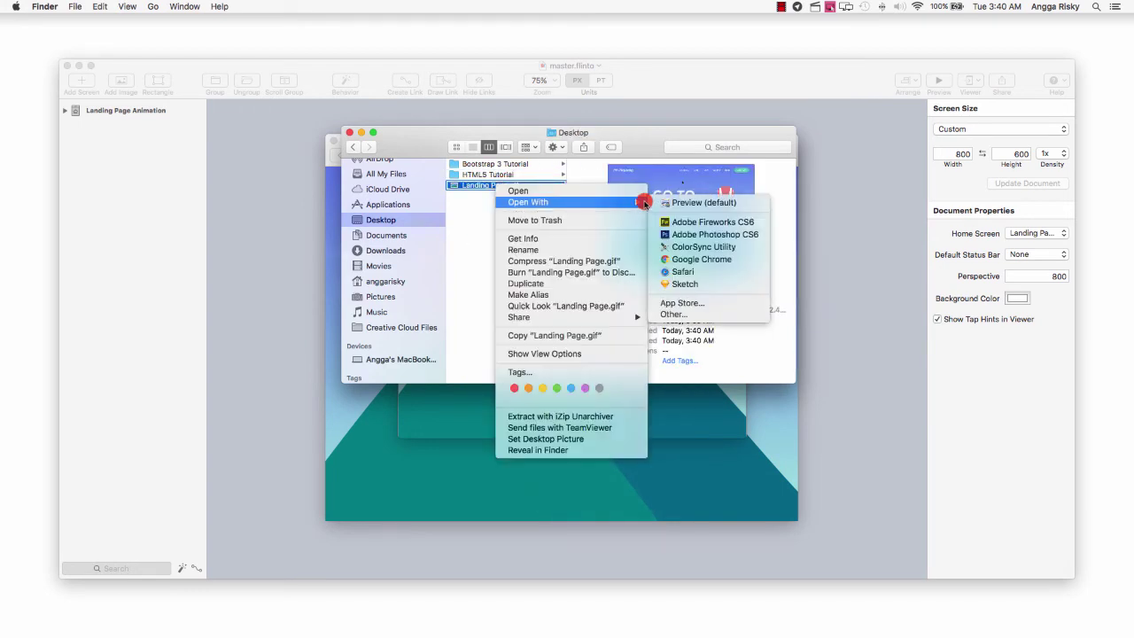
{"action": "left_click", "coordinate": [678, 262]}
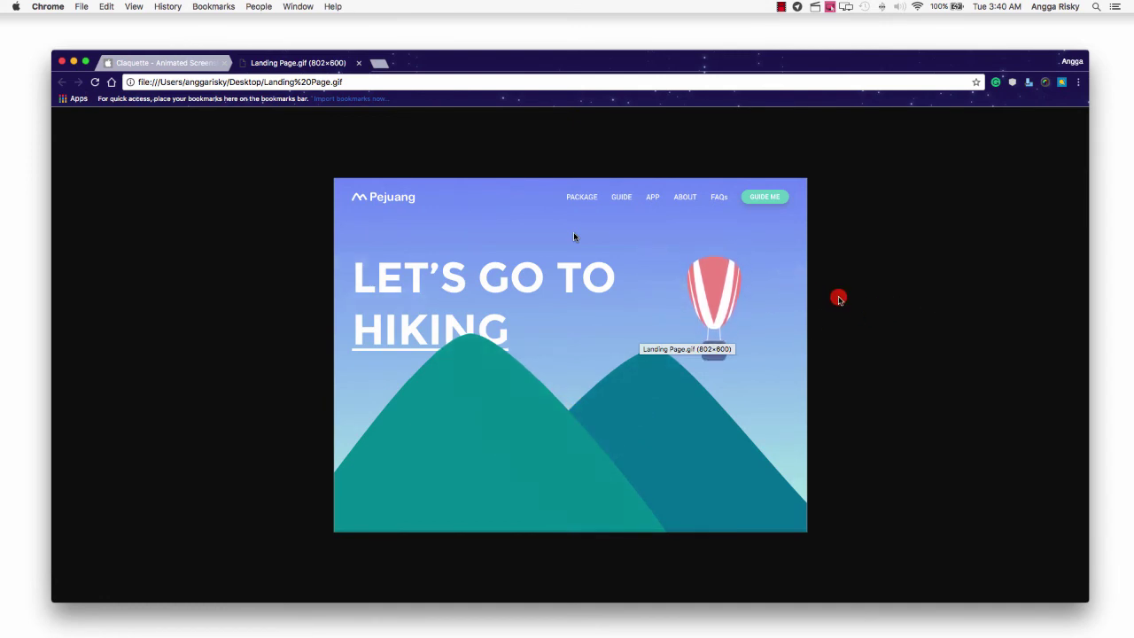
Go to the Dribbble profile page from the 'dri' address-bar suggestion
{"action": "left_click", "coordinate": [489, 83]}
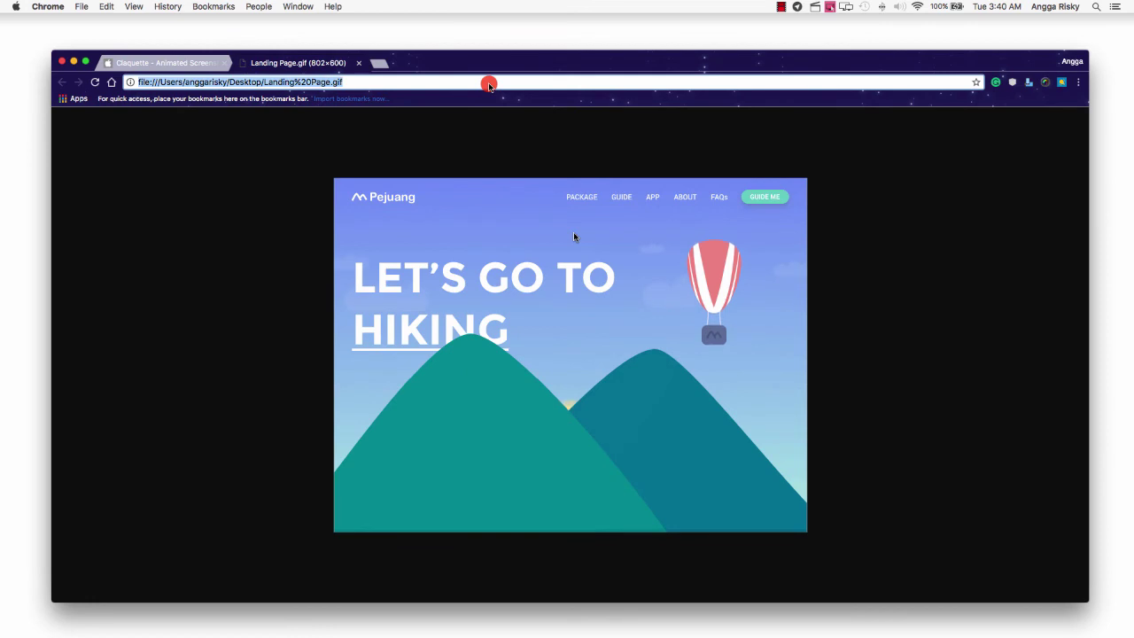
{"action": "type", "text": "dri"}
{"action": "key", "text": "Right"}
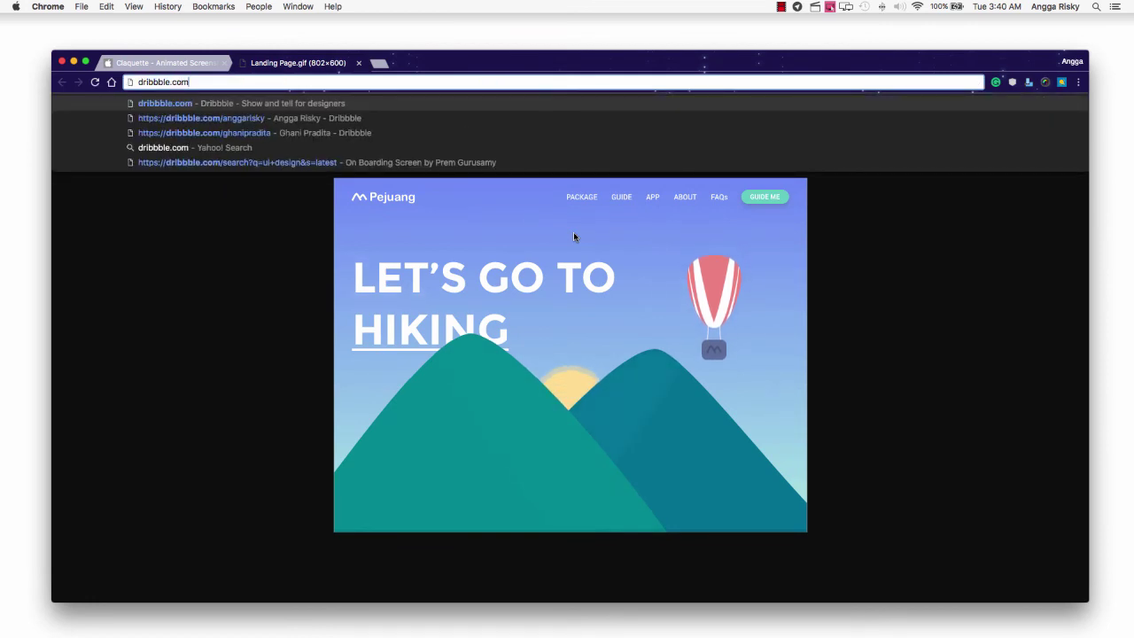
{"action": "key", "text": "Down"}
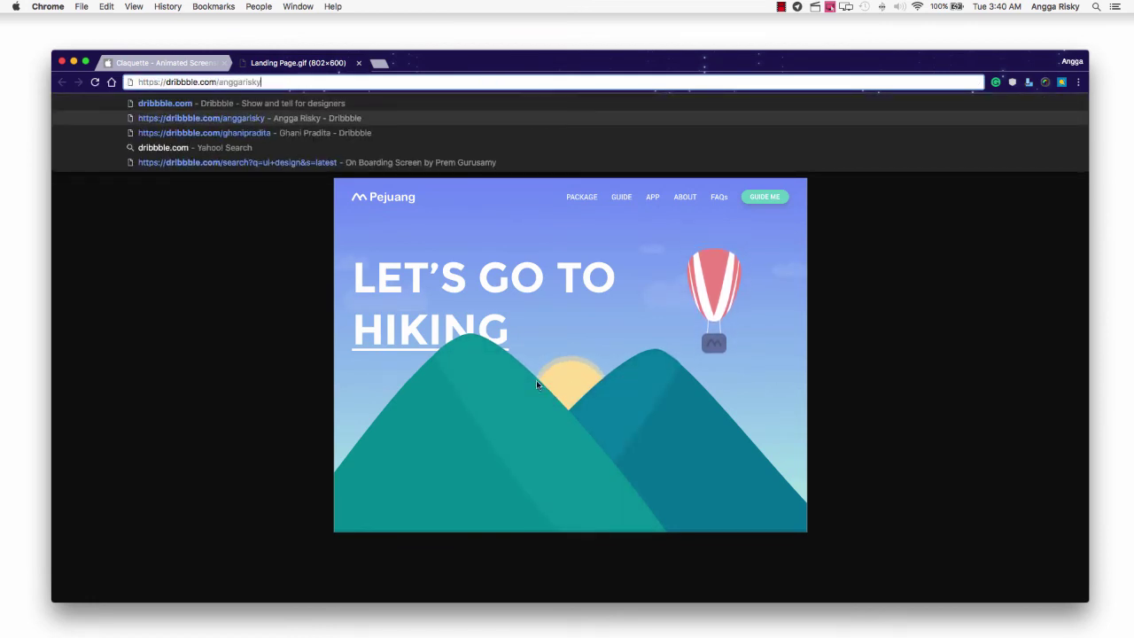
{"action": "key", "text": "Return"}
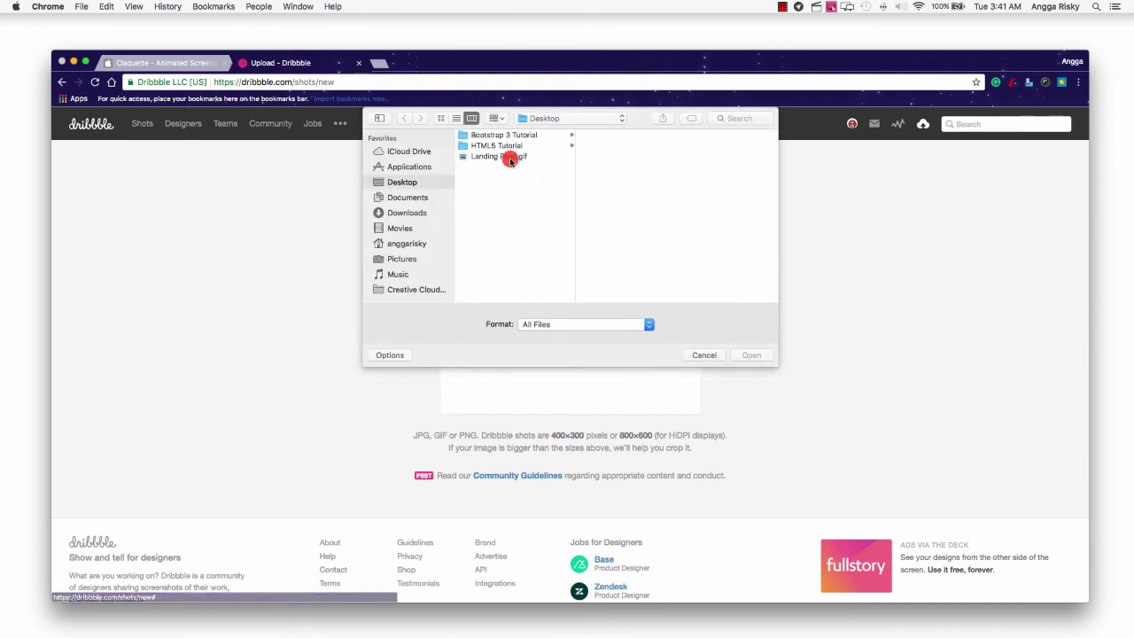
Upload Landing Page.gif to Dribbble, see it rejected as 802×600, and close the tab
{"action": "left_click", "coordinate": [549, 157]}
{"action": "left_click", "coordinate": [748, 355]}
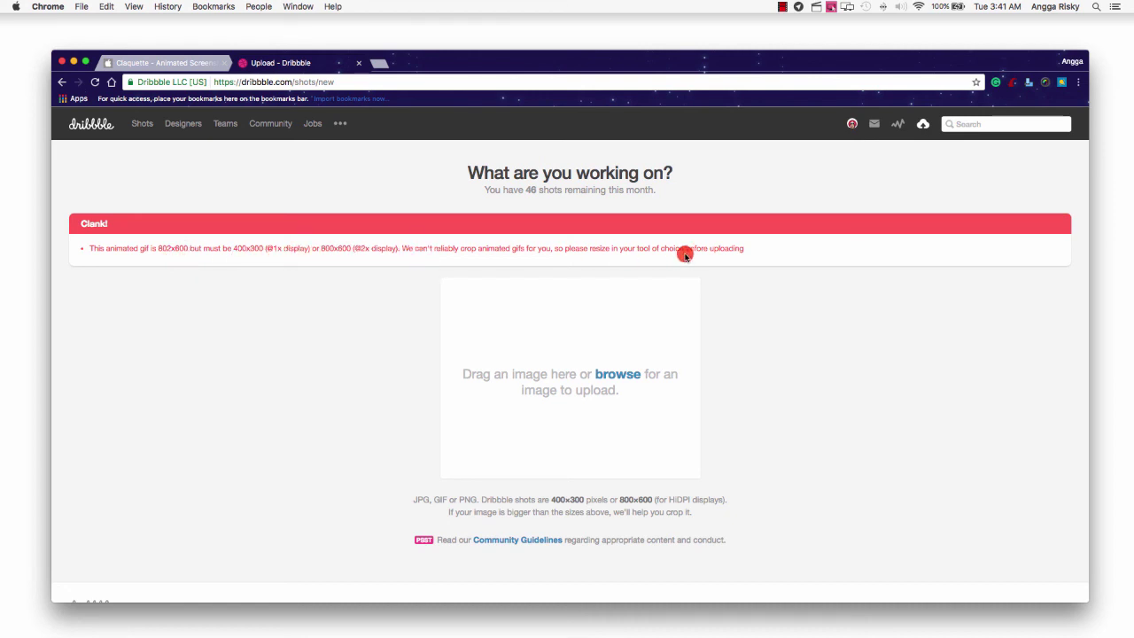
{"action": "left_click", "coordinate": [357, 68]}
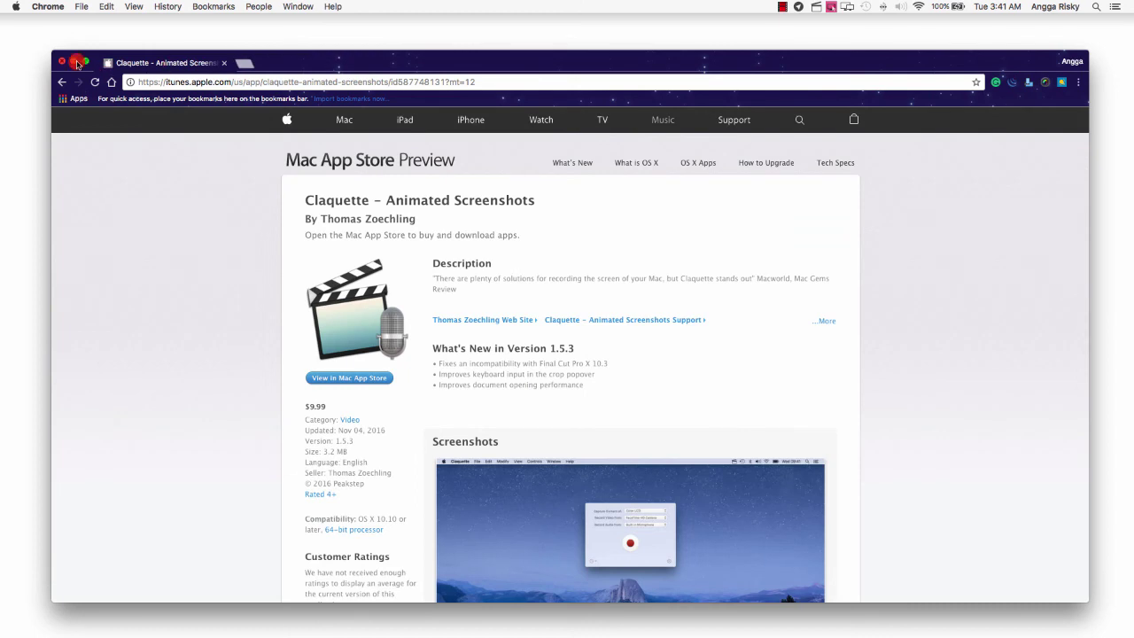
Close the Google Chrome window with Cmd+W
{"action": "key", "text": "super+w"}
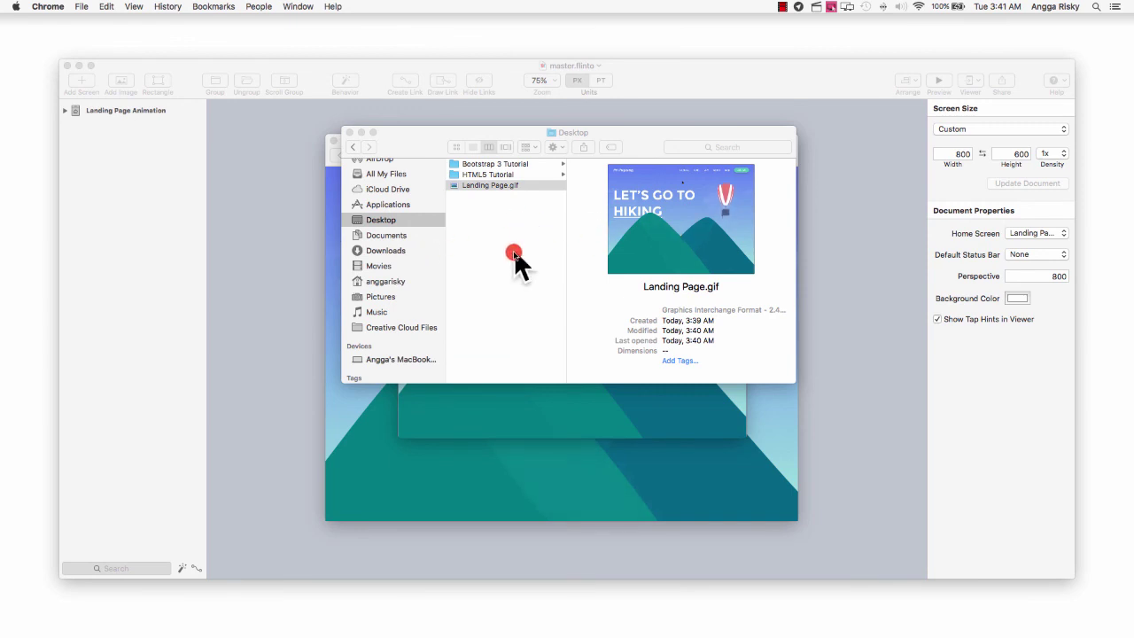
Close Finder, discard the unsaved Claquette recording without saving, and close the Flinto document
{"action": "left_click", "coordinate": [357, 135]}
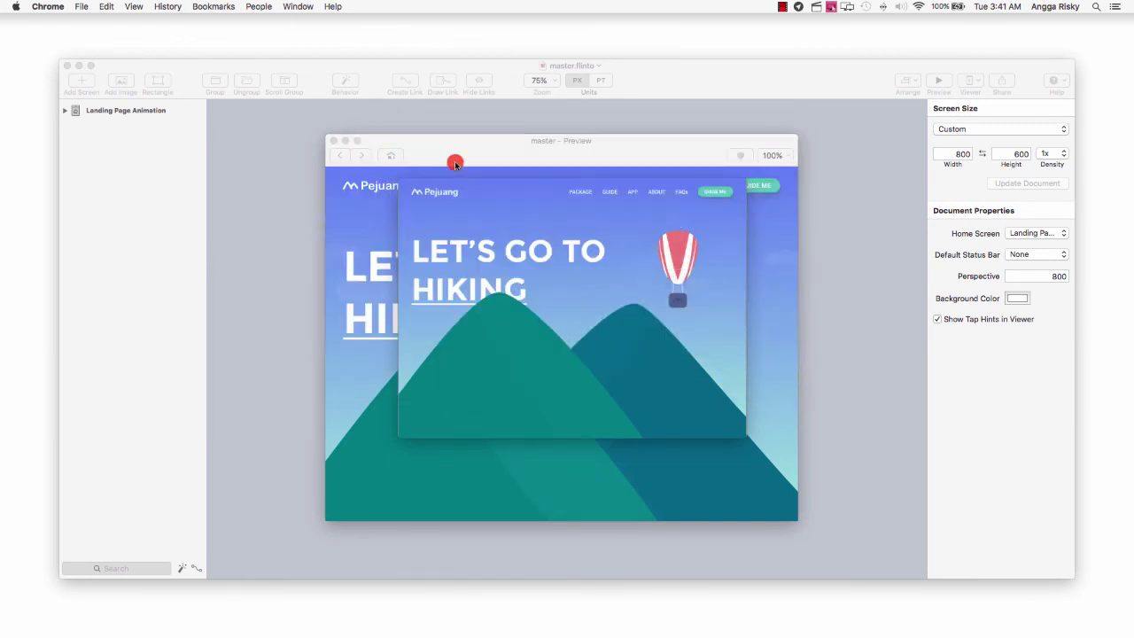
{"action": "left_click", "coordinate": [445, 196]}
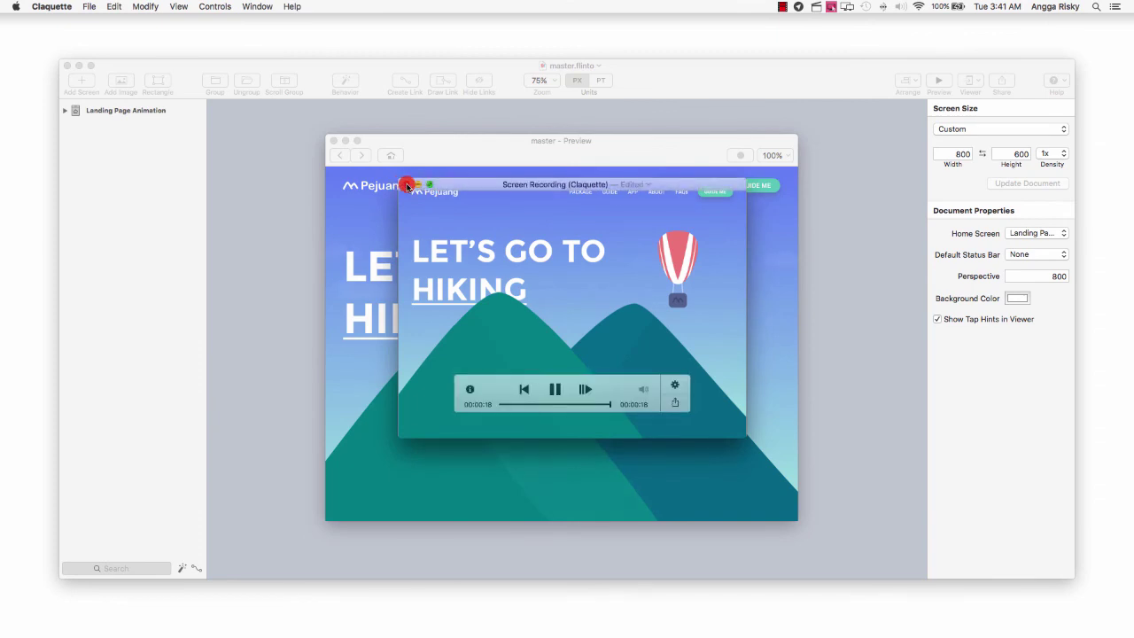
{"action": "key", "text": "super+w"}
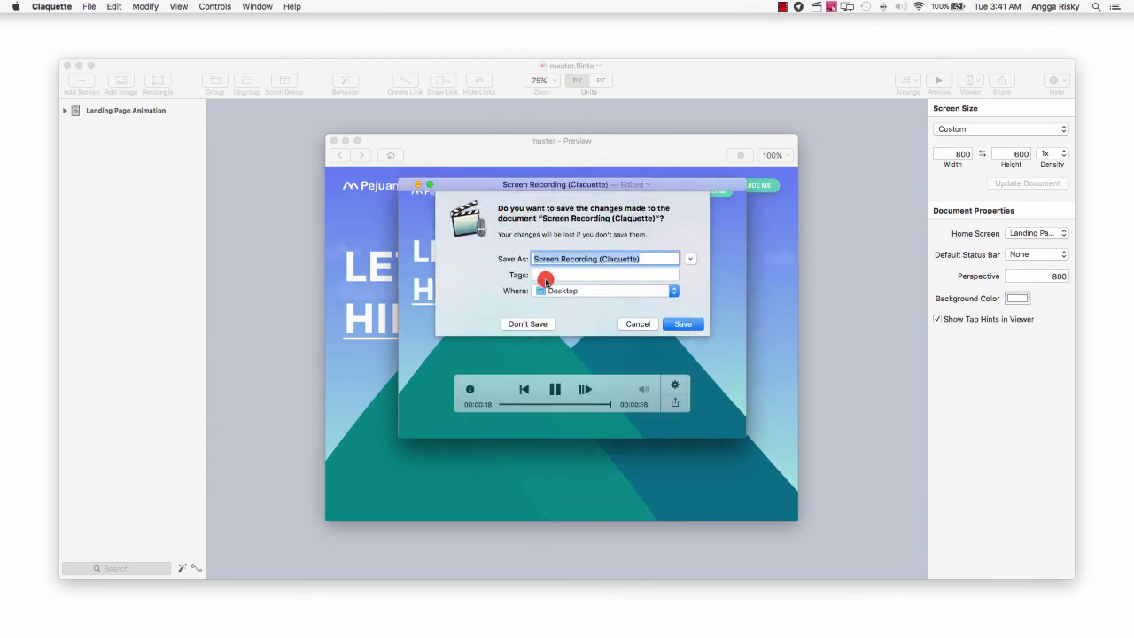
{"action": "left_click", "coordinate": [522, 324]}
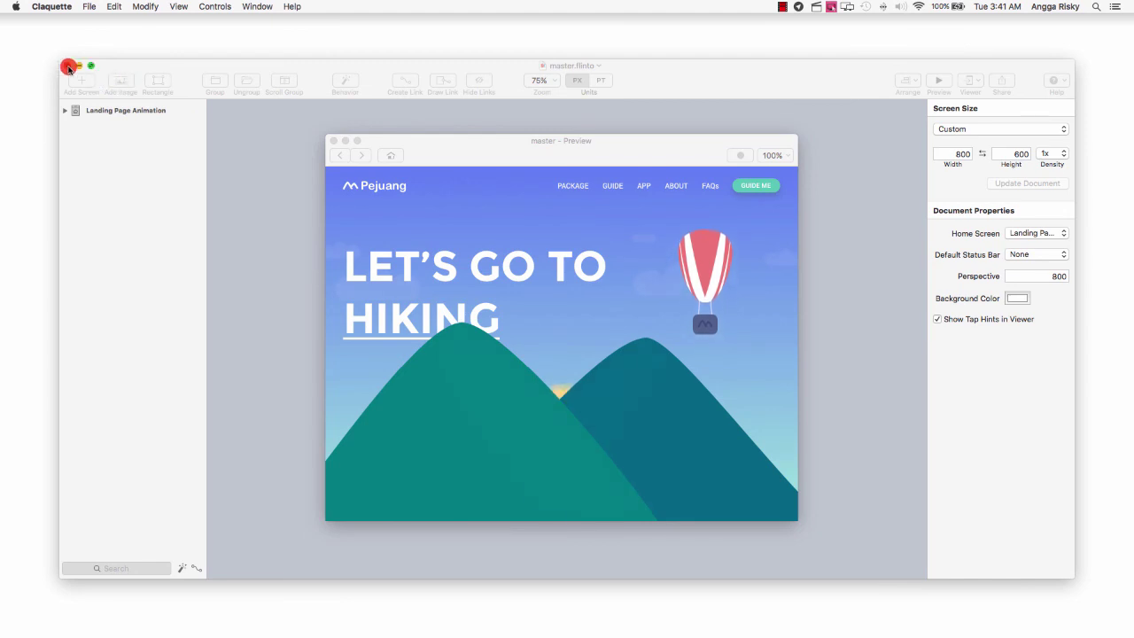
{"action": "left_click", "coordinate": [68, 66]}
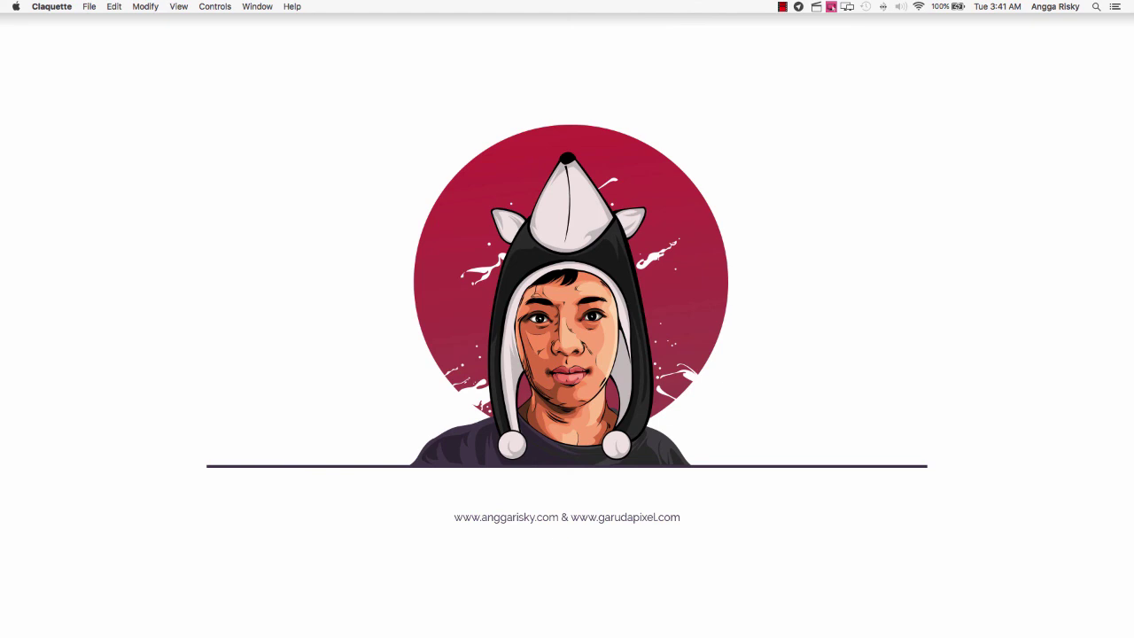
Return to Chrome with Cmd+Tab to watch the Landing Page.gif hiking animation
{"action": "key", "text": "super+Tab"}
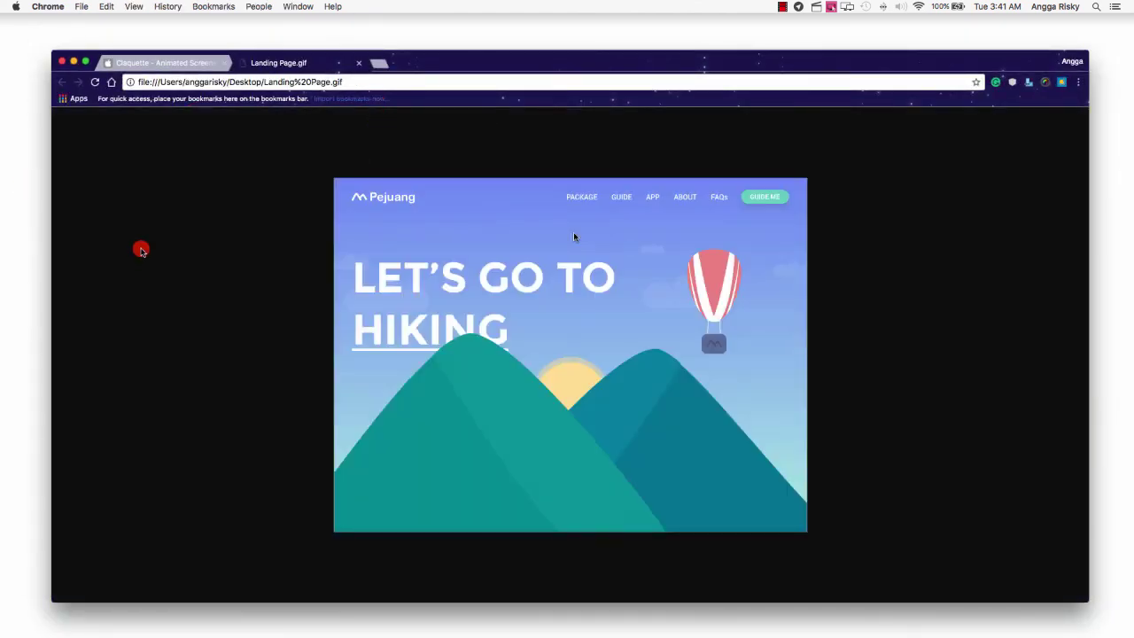